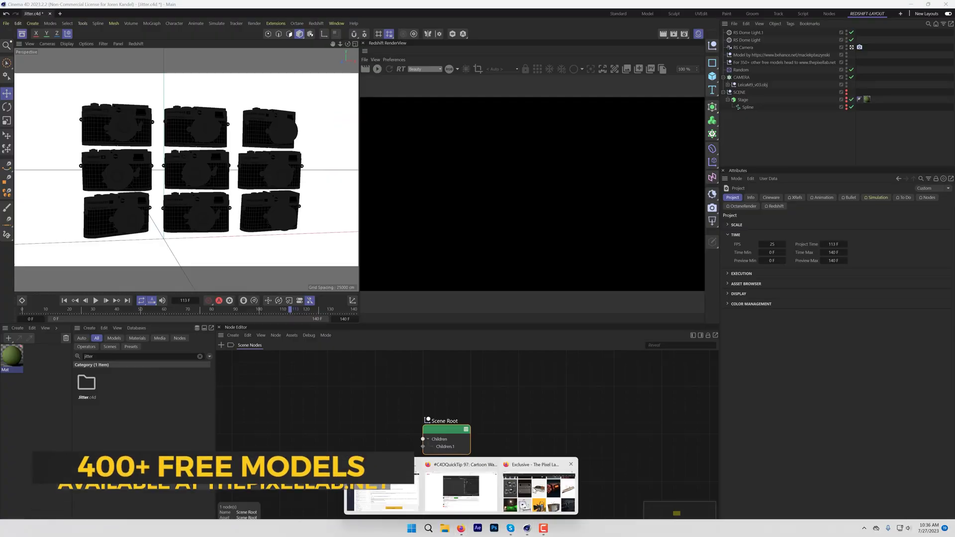
# Step: Bring up The Pixel Lab exclusive models page in Firefox and scroll through its free model grid
pyautogui.click(535, 490)
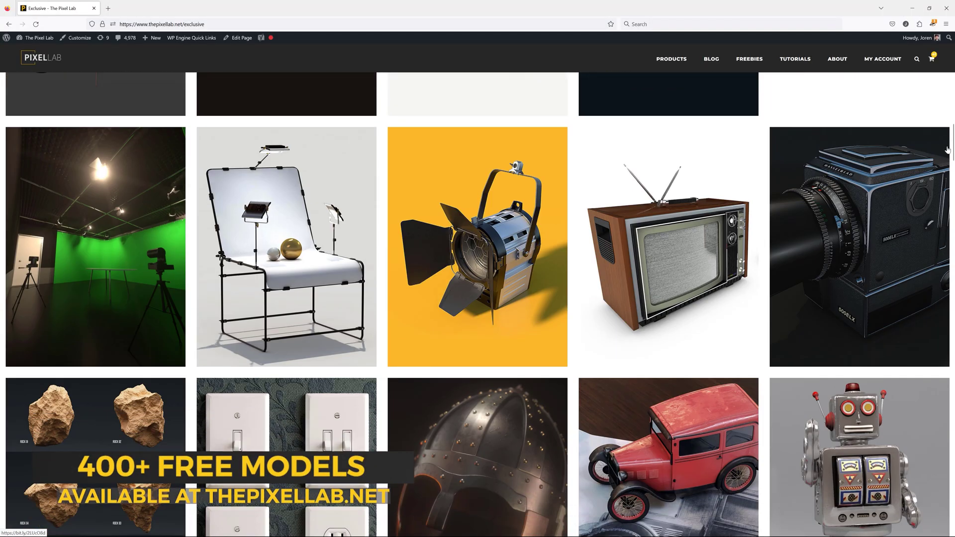
pyautogui.moveTo(953, 144); pyautogui.dragTo(939, 323)
pyautogui.scroll(-15, 939, 323)
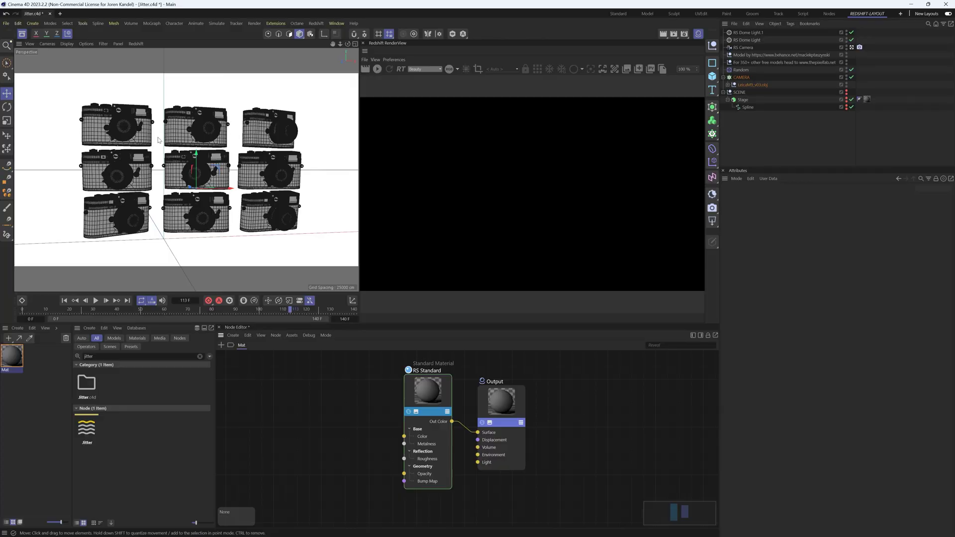
# Step: Select the CAMERA cloner, inspect LeicaM9_v03.obj's parts and their Mat tag, then open Mat
pyautogui.click(276, 134)
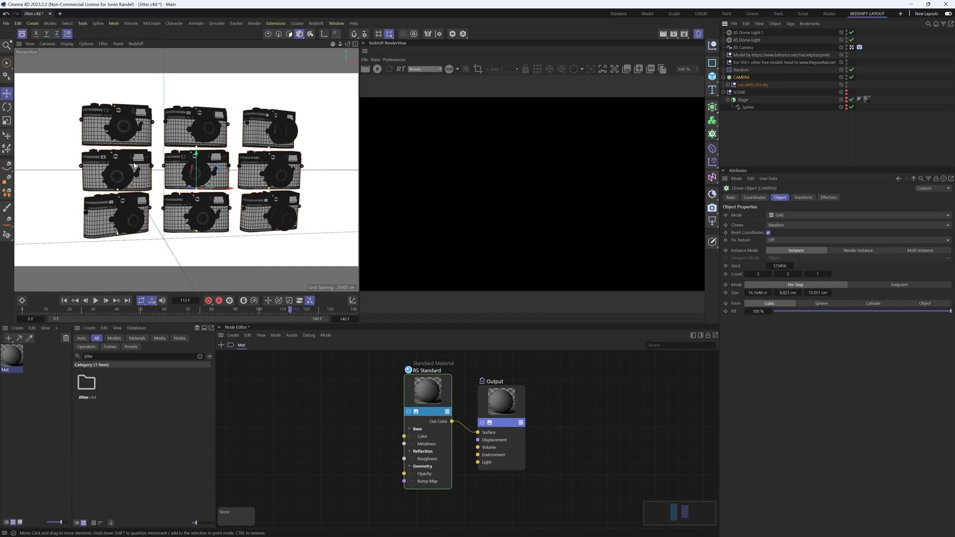
pyautogui.click(728, 84)
pyautogui.click(754, 108)
pyautogui.scroll(-5, 756, 117)
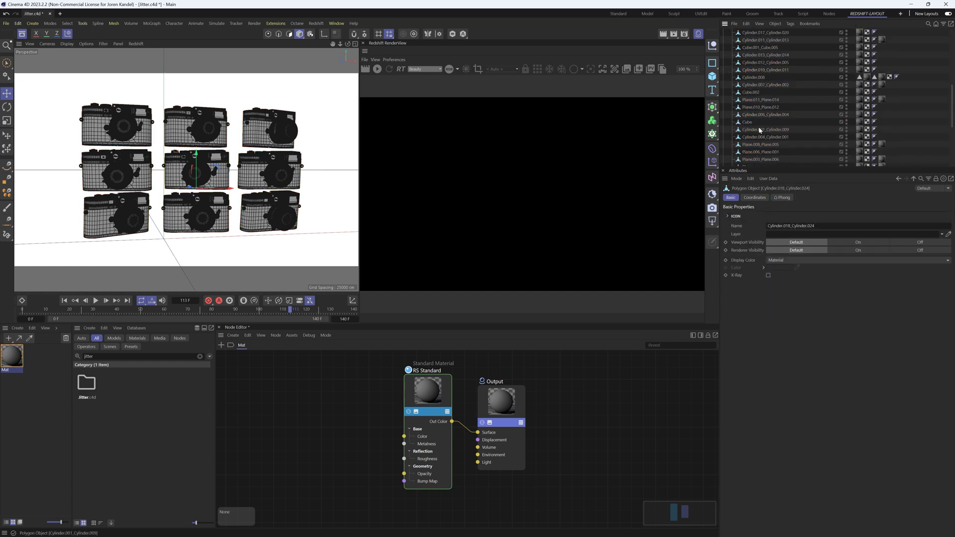
pyautogui.scroll(5, 759, 140)
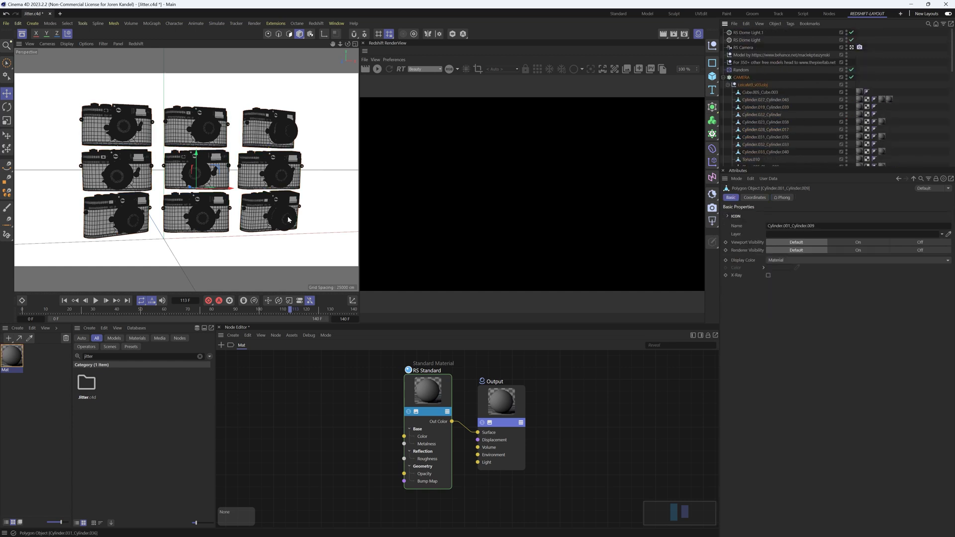
pyautogui.click(859, 107)
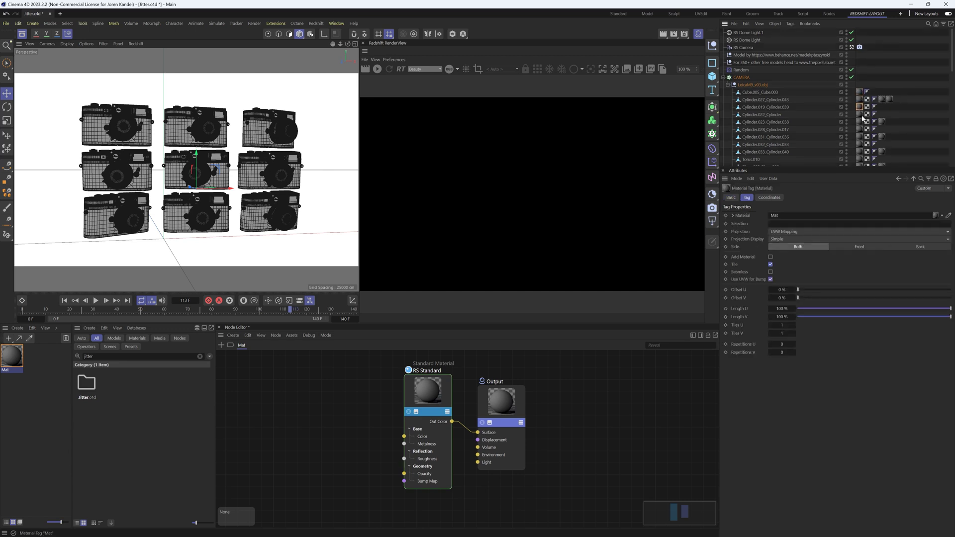
pyautogui.click(727, 86)
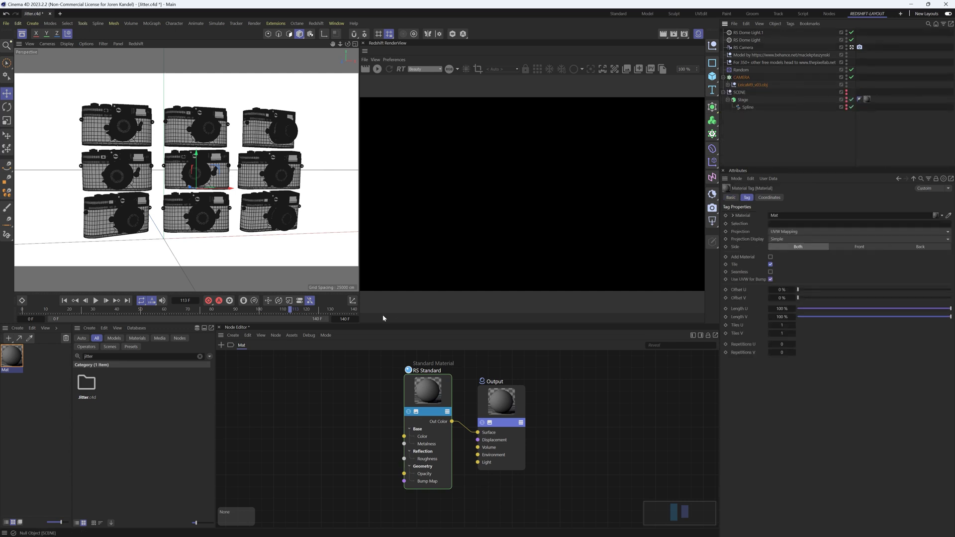
pyautogui.click(12, 356)
# Step: Search 'color user', add a Color User Data node and connect it to RS Standard's Base Color
pyautogui.click(136, 357)
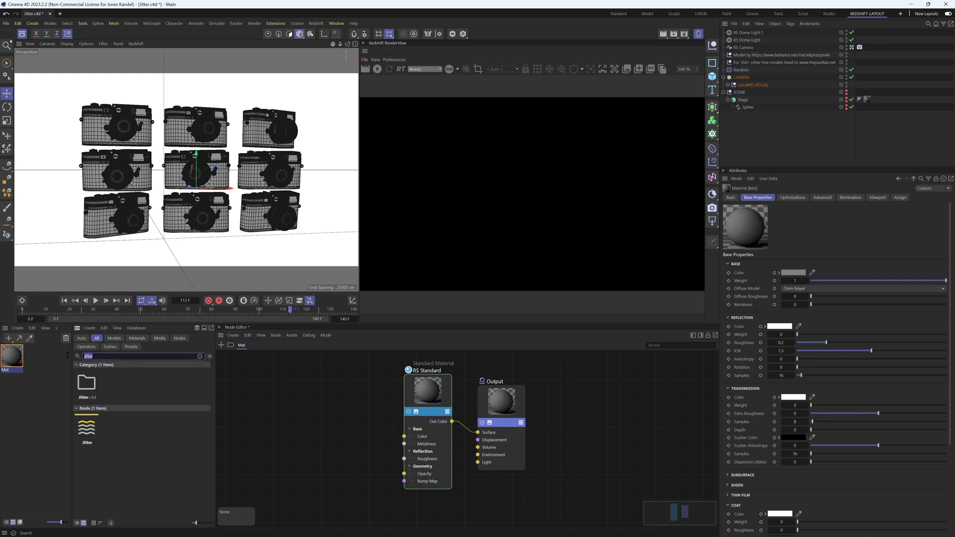
pyautogui.write('color us')
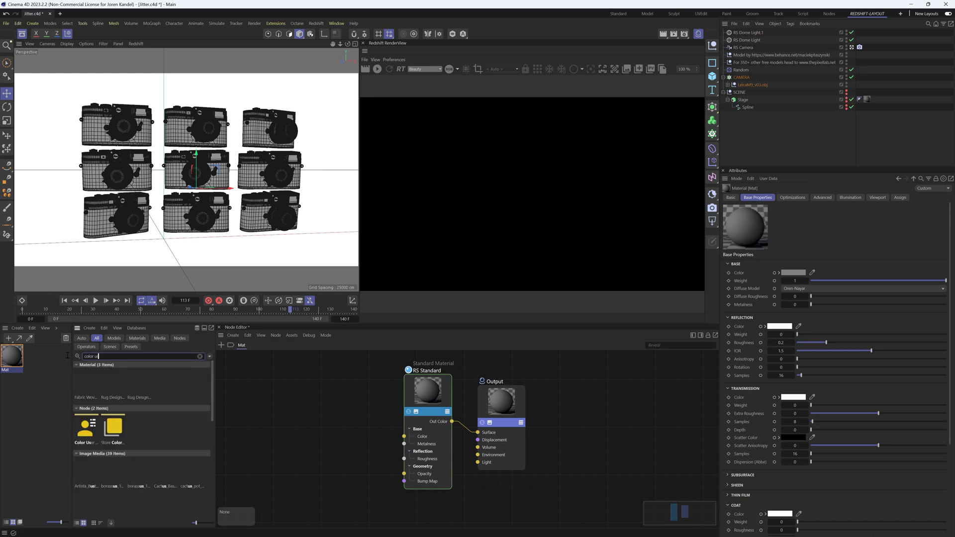
pyautogui.write('er')
pyautogui.moveTo(86, 386); pyautogui.dragTo(404, 438)
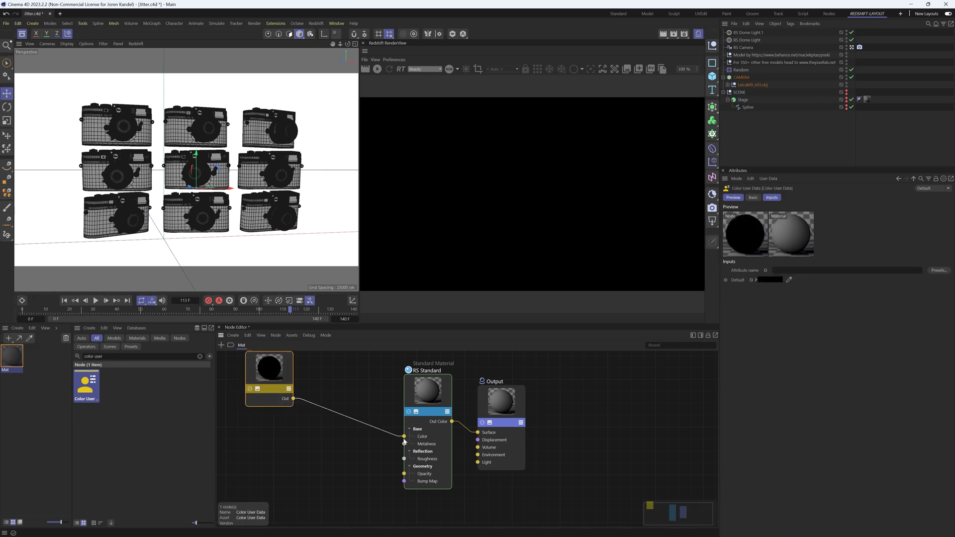
pyautogui.moveTo(259, 360); pyautogui.dragTo(255, 409)
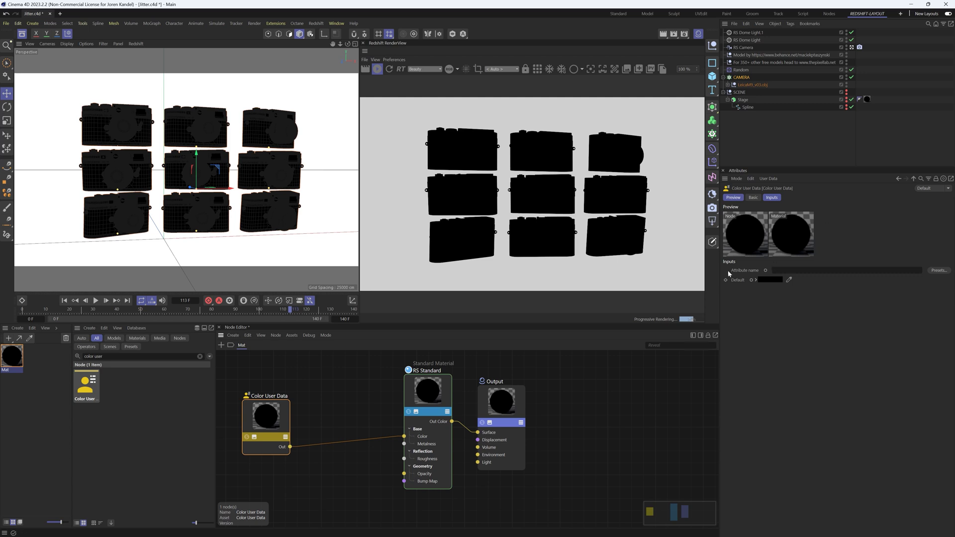
# Step: Set the Color User Data input to the MoGraph Index Ratio preset
pyautogui.click(942, 271)
pyautogui.moveTo(932, 278)
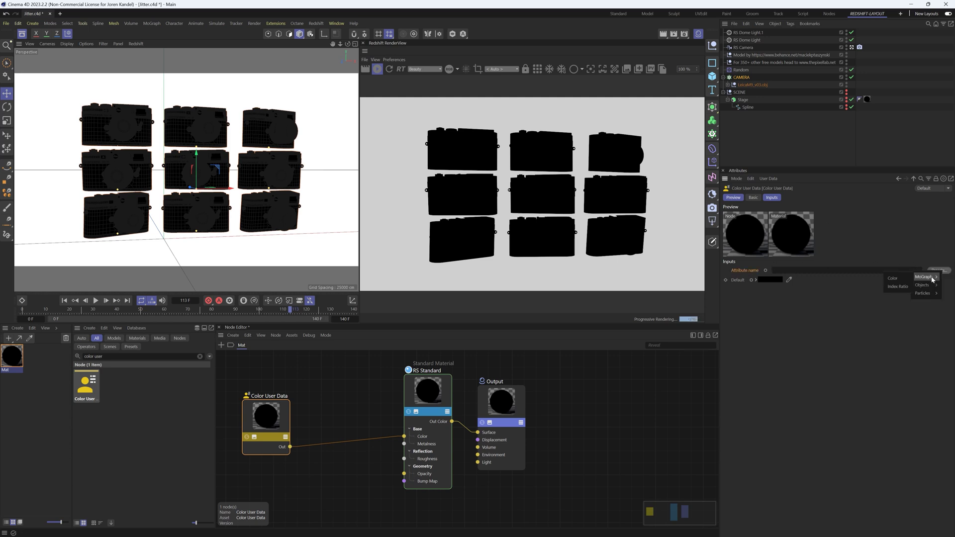
pyautogui.click(898, 287)
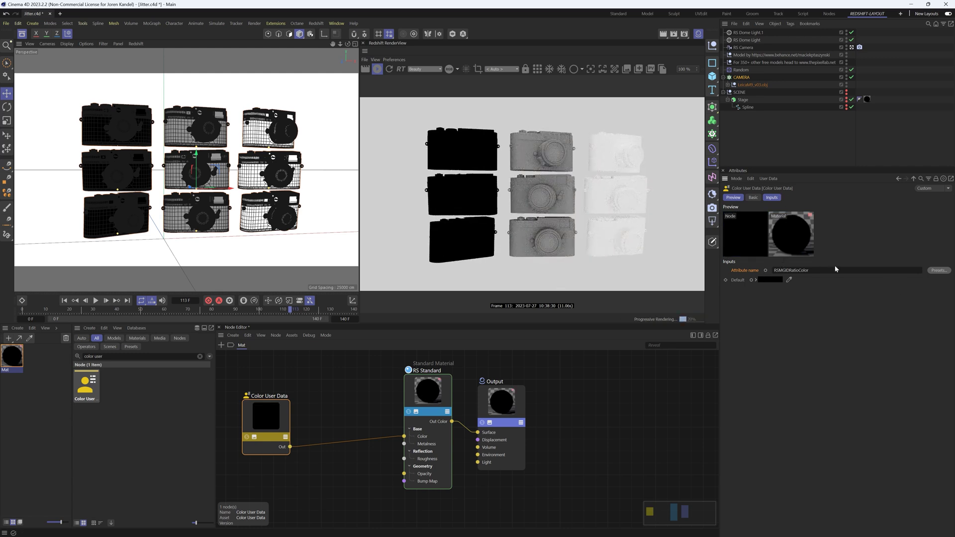
# Step: Switch the Color User Data input to the Objects Geometry ID Color preset
pyautogui.click(938, 270)
pyautogui.moveTo(921, 282)
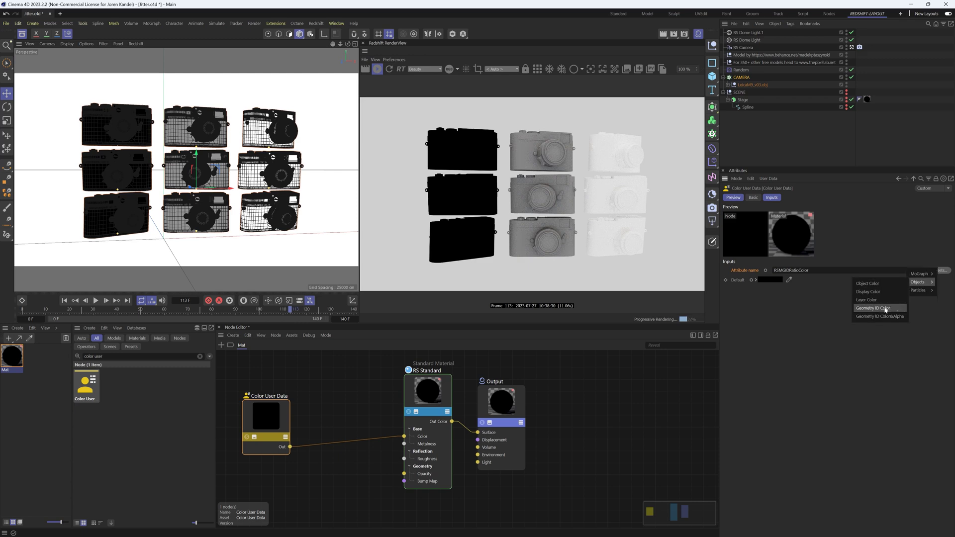
pyautogui.click(885, 309)
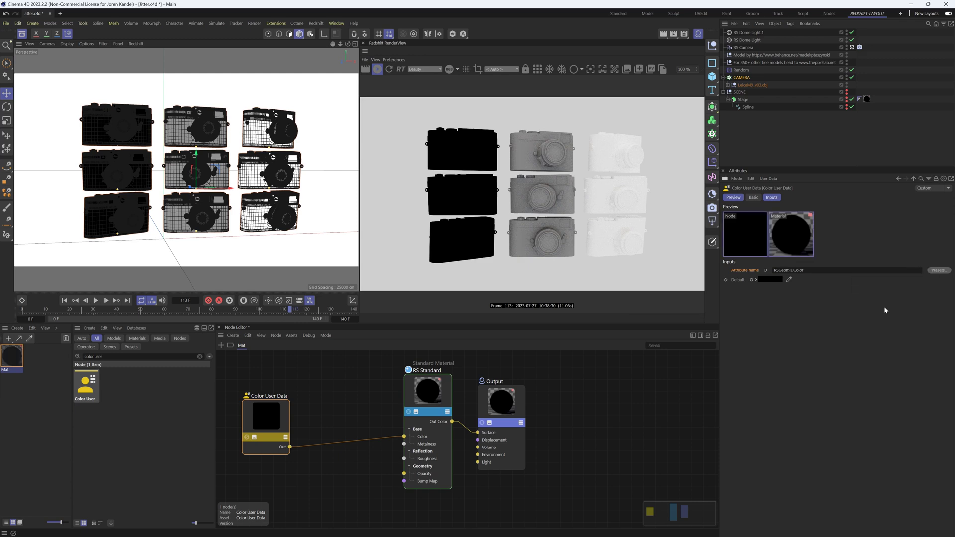
pyautogui.click(728, 85)
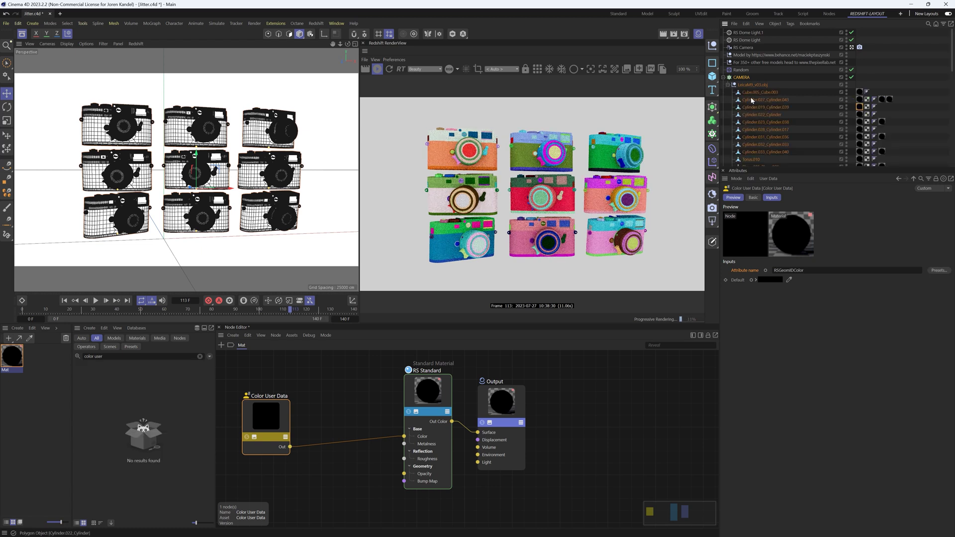
pyautogui.click(724, 78)
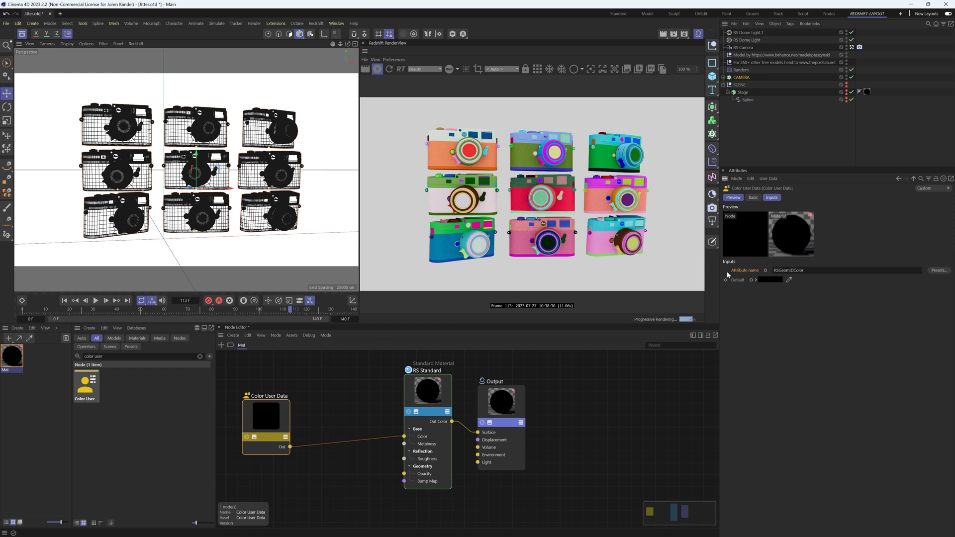
pyautogui.click(140, 355)
# Step: Insert a Ramp node before RS Standard and load a green-to-red gradient preset
pyautogui.write('R')
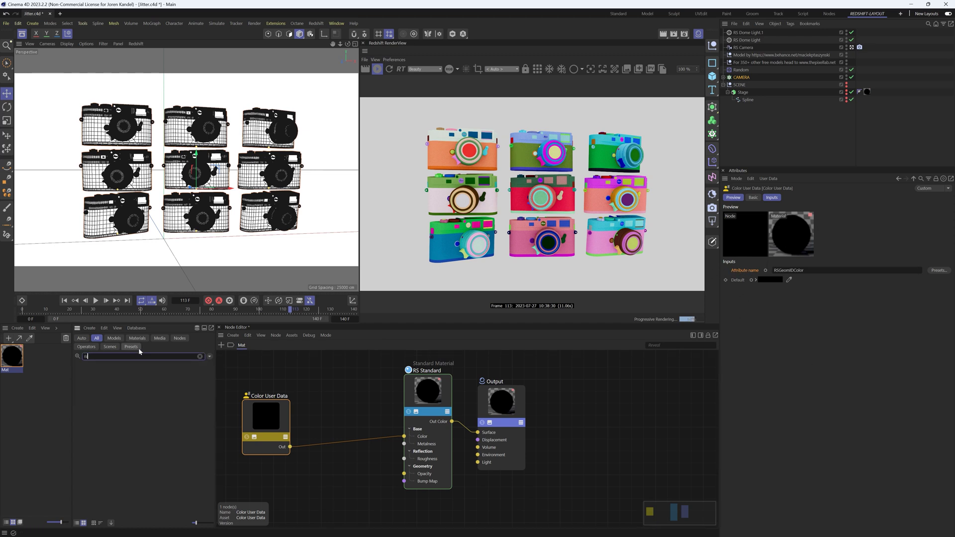
pyautogui.write('amp')
pyautogui.moveTo(87, 384); pyautogui.dragTo(345, 433)
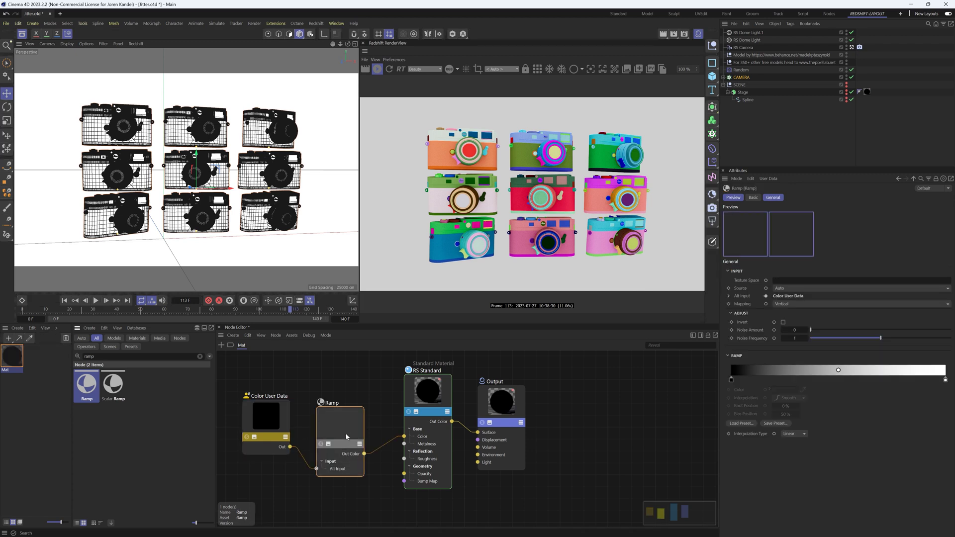
pyautogui.click(746, 424)
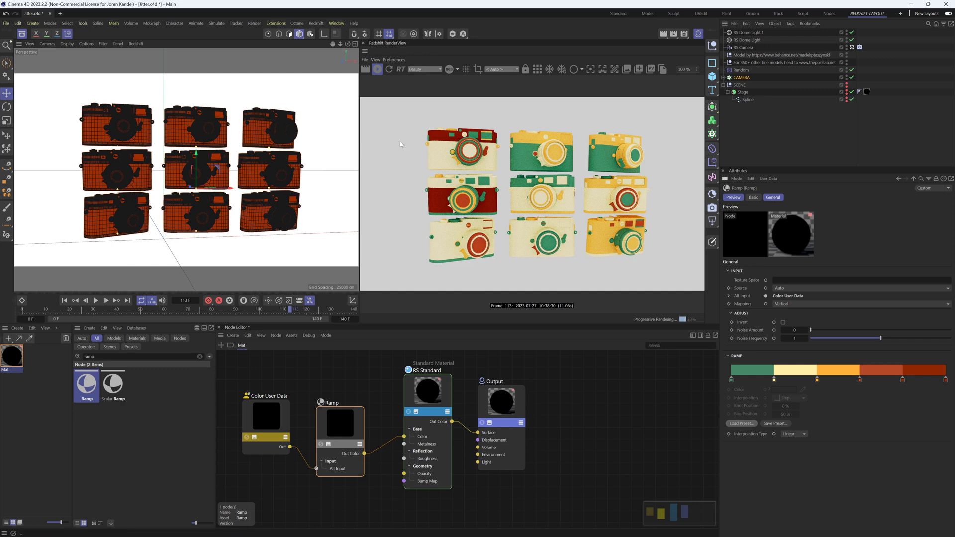
# Step: Re-render the scene and store it as snapshot_5 in the RenderView
pyautogui.click(638, 72)
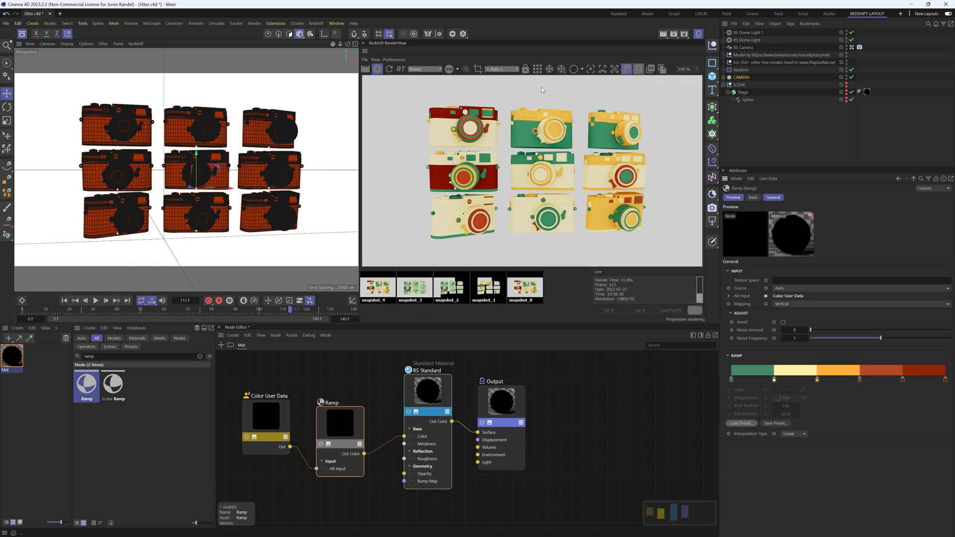
pyautogui.click(379, 69)
pyautogui.click(369, 70)
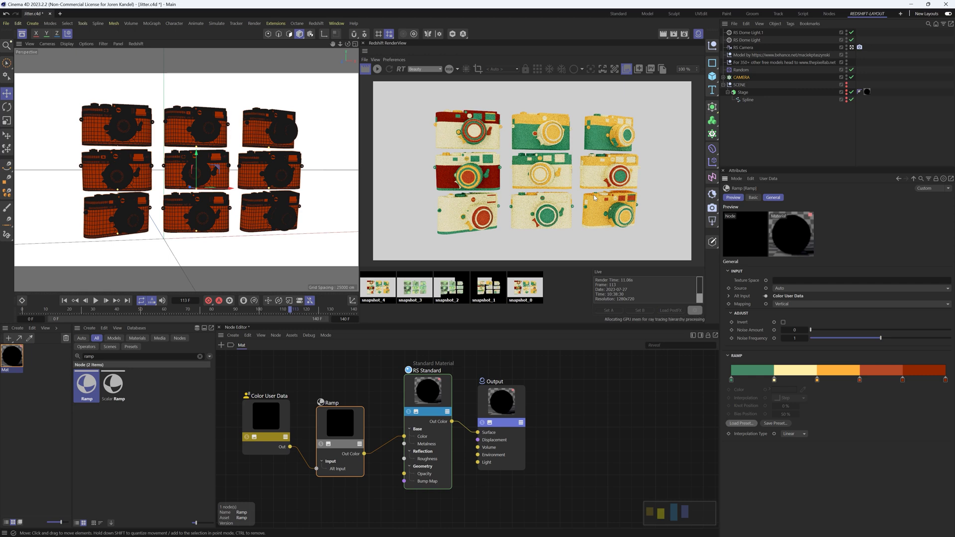
pyautogui.click(640, 69)
# Step: Compare snapshot_5 with snapshot_4, then box-select the Color User Data and Ramp nodes
pyautogui.click(374, 292)
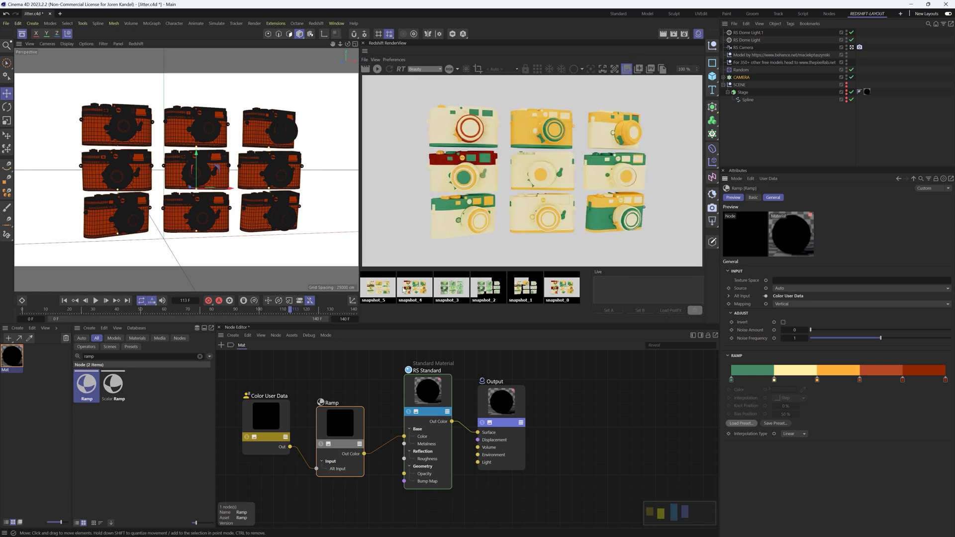
pyautogui.click(404, 290)
pyautogui.click(377, 292)
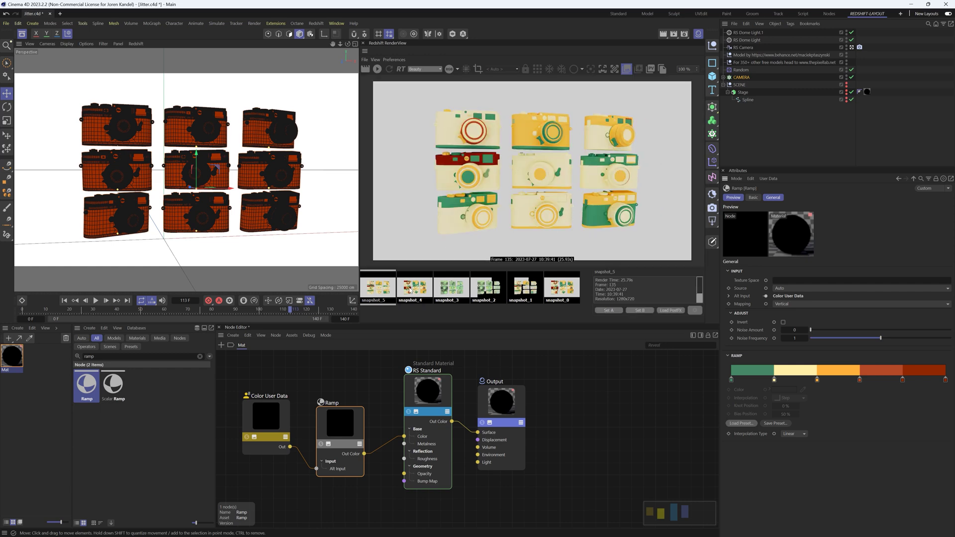
pyautogui.click(410, 288)
pyautogui.click(384, 293)
pyautogui.click(429, 293)
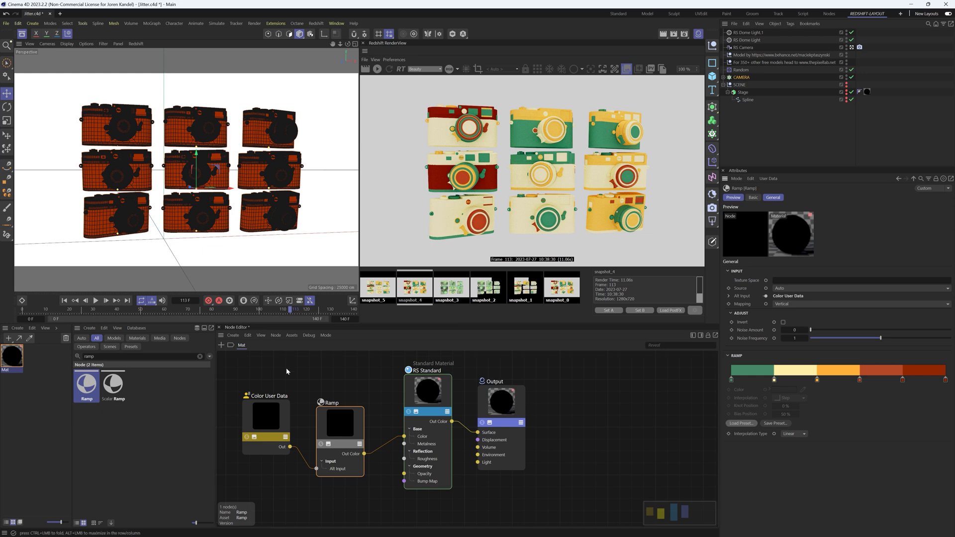
pyautogui.moveTo(356, 378); pyautogui.dragTo(246, 457)
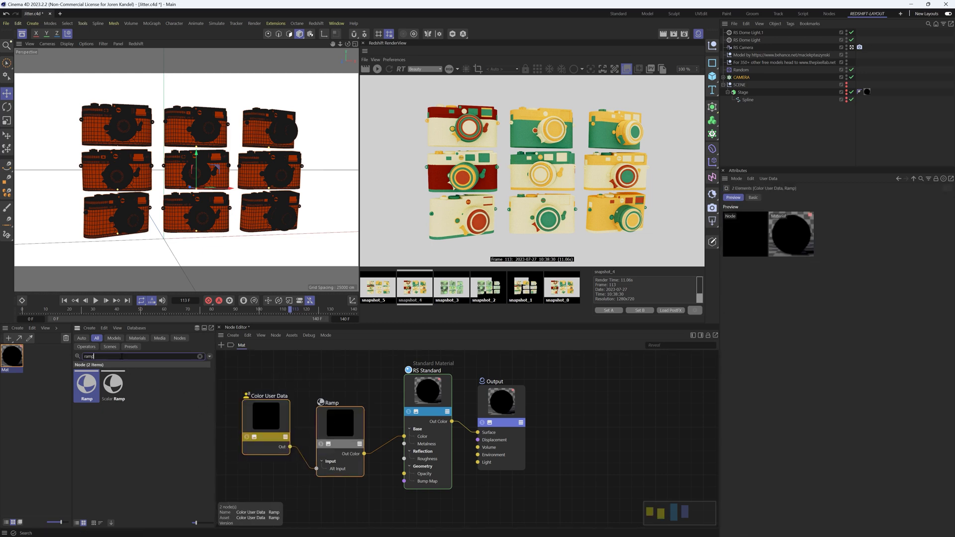
# Step: Delete Color User Data and Ramp, add a Jitter node and wire Out Color to Base Color
pyautogui.press('Delete')
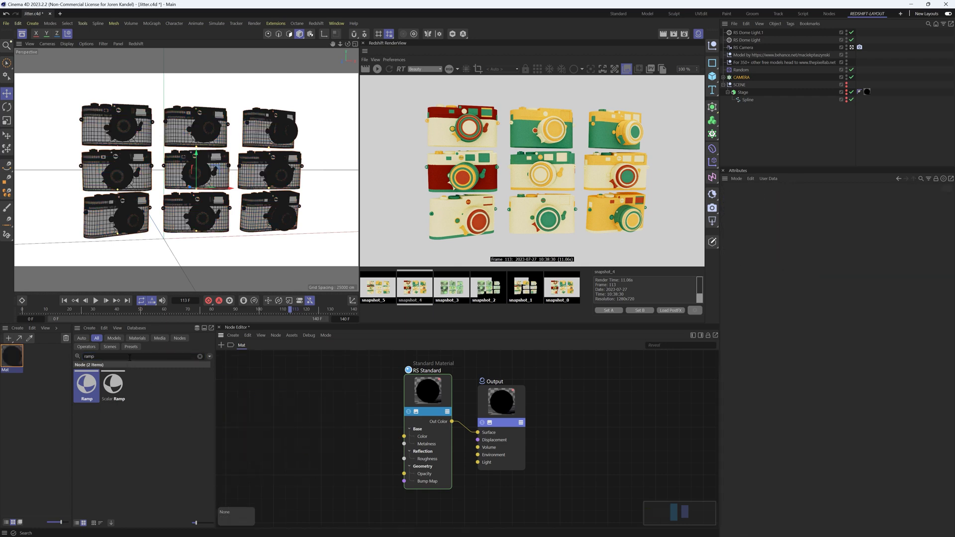
pyautogui.click(130, 356)
pyautogui.write('jitte')
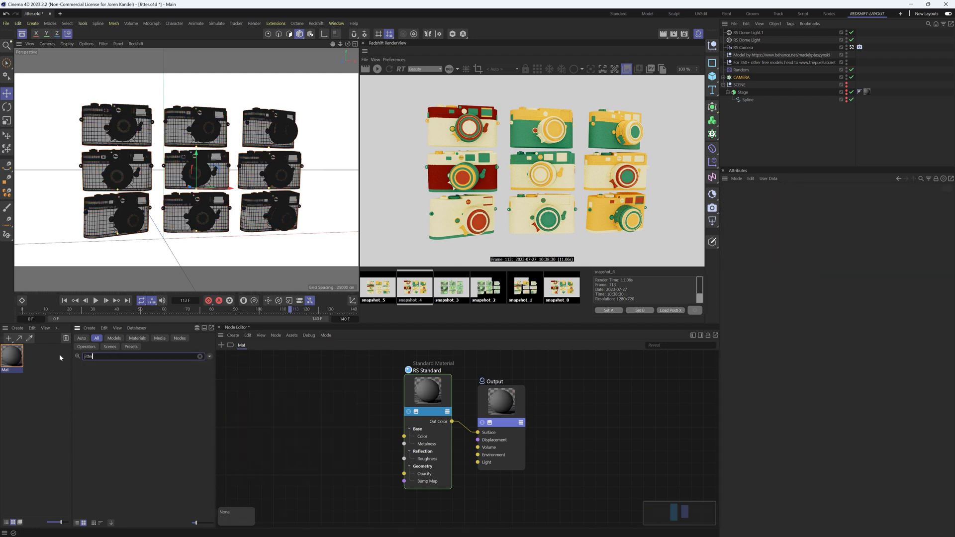
pyautogui.write('r')
pyautogui.moveTo(87, 429); pyautogui.dragTo(291, 402)
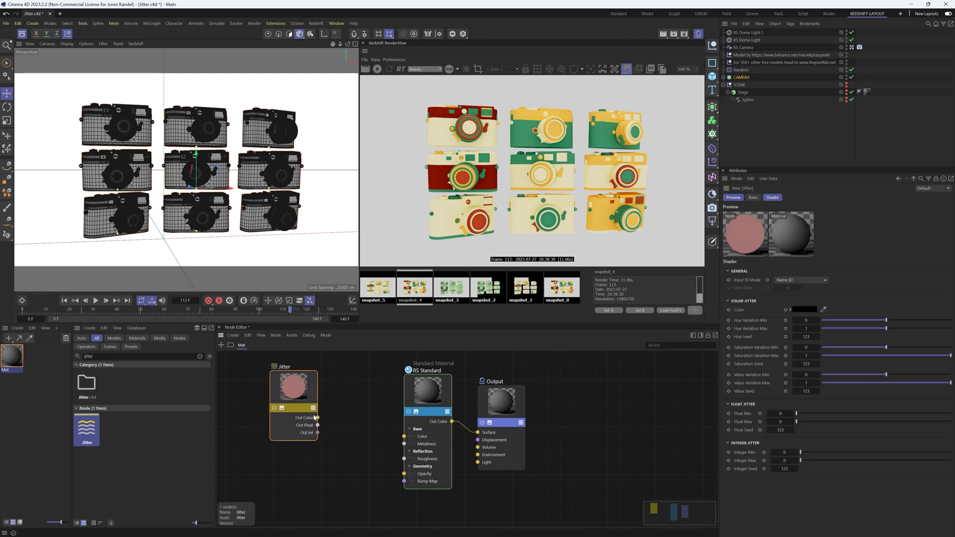
pyautogui.moveTo(317, 418); pyautogui.dragTo(404, 439)
pyautogui.moveTo(427, 396); pyautogui.dragTo(414, 397)
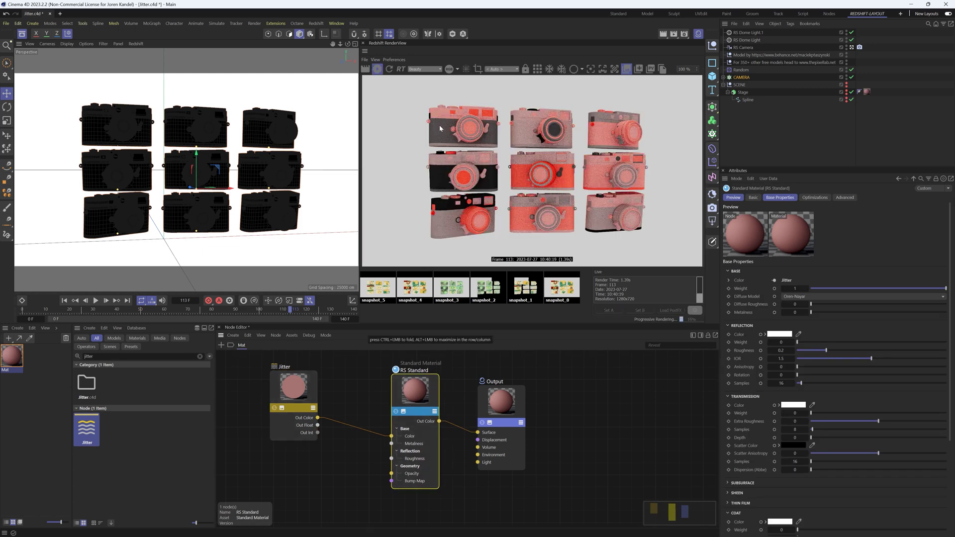
# Step: Keep Jitter's Input ID Mode on Name ID and expand CAMERA to inspect Cylinder.022_Cylinder
pyautogui.click(293, 388)
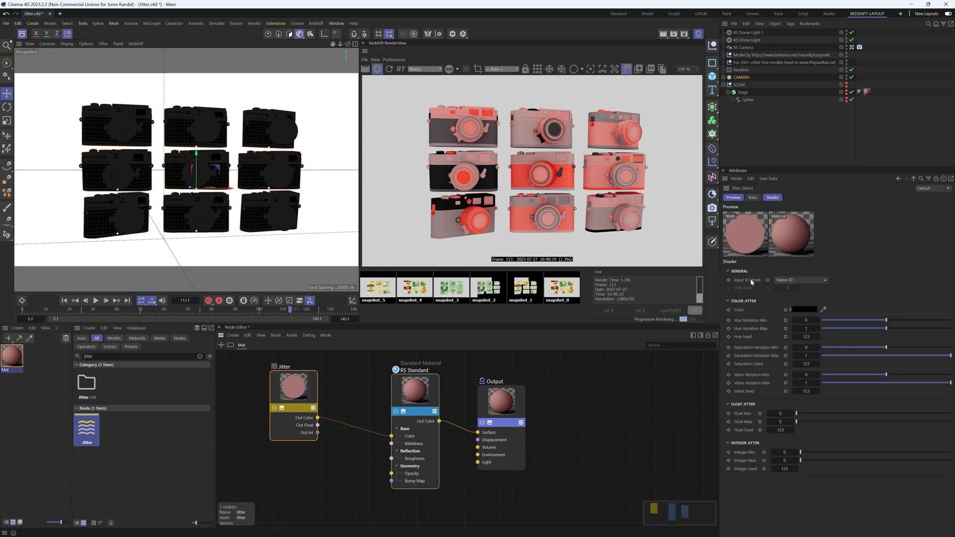
pyautogui.click(787, 281)
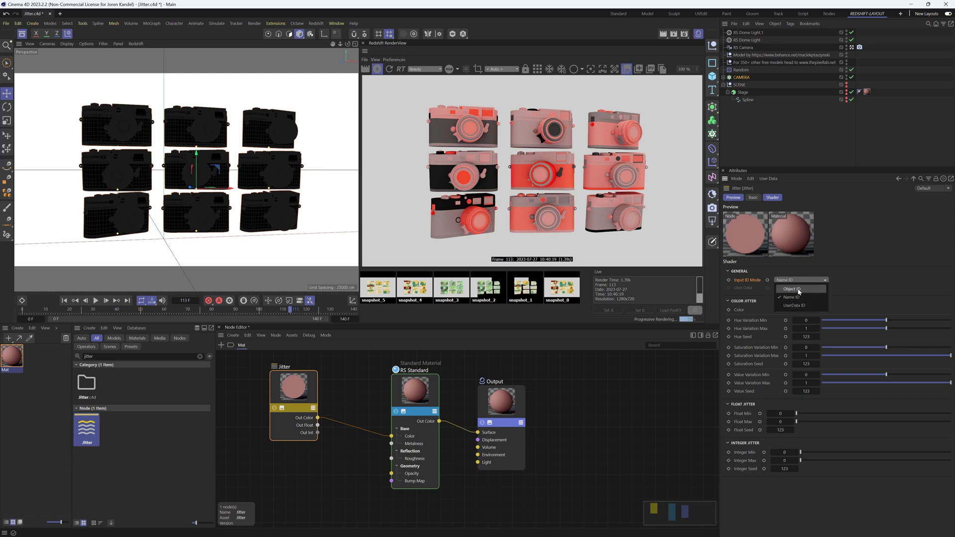
pyautogui.click(752, 282)
pyautogui.click(724, 79)
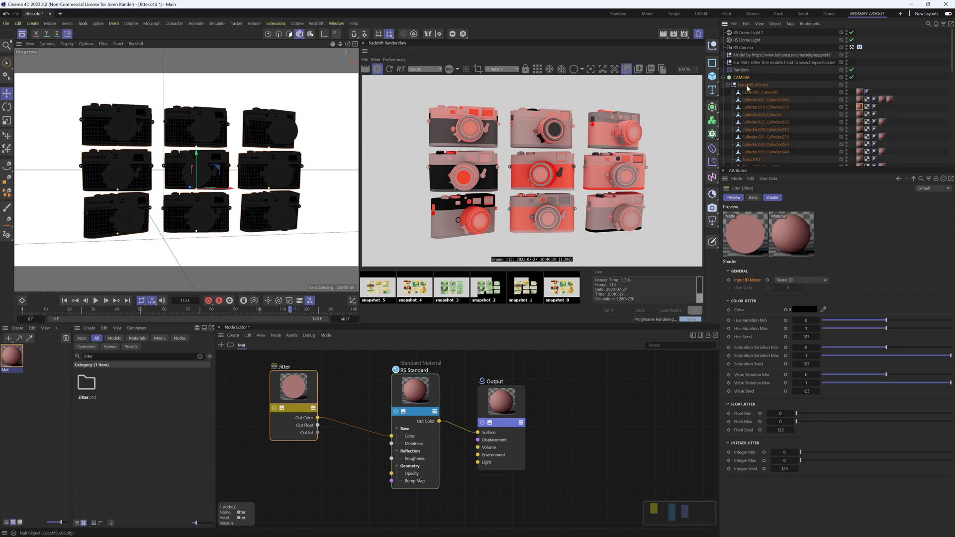
pyautogui.click(753, 114)
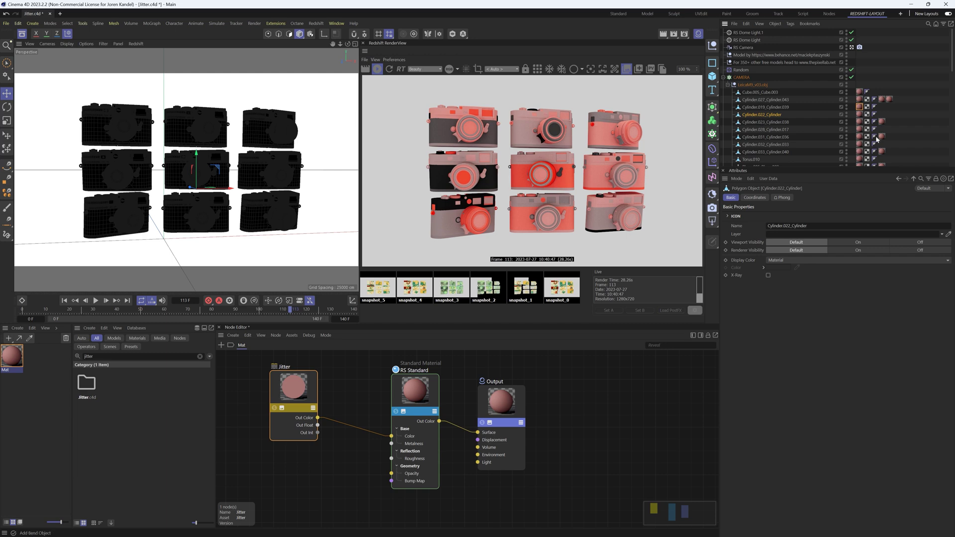
pyautogui.click(779, 124)
pyautogui.click(779, 137)
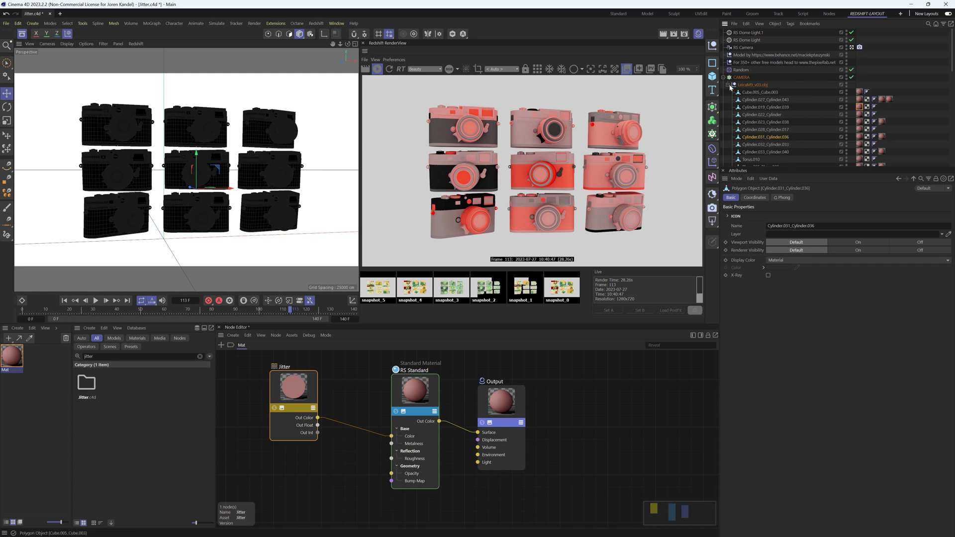
# Step: Switch the Jitter node's Input ID Mode to Object ID
pyautogui.click(298, 389)
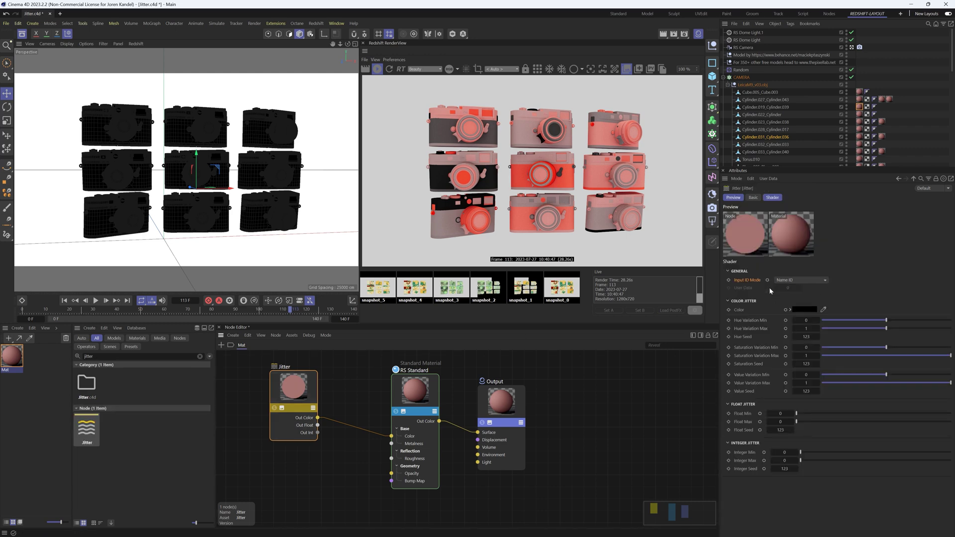
pyautogui.click(793, 280)
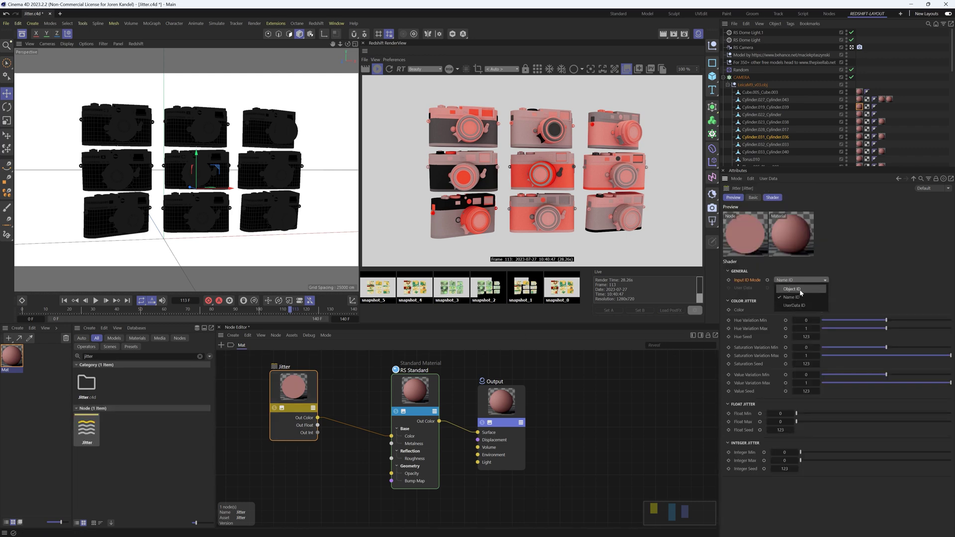
pyautogui.click(796, 290)
pyautogui.scroll(-5, 796, 149)
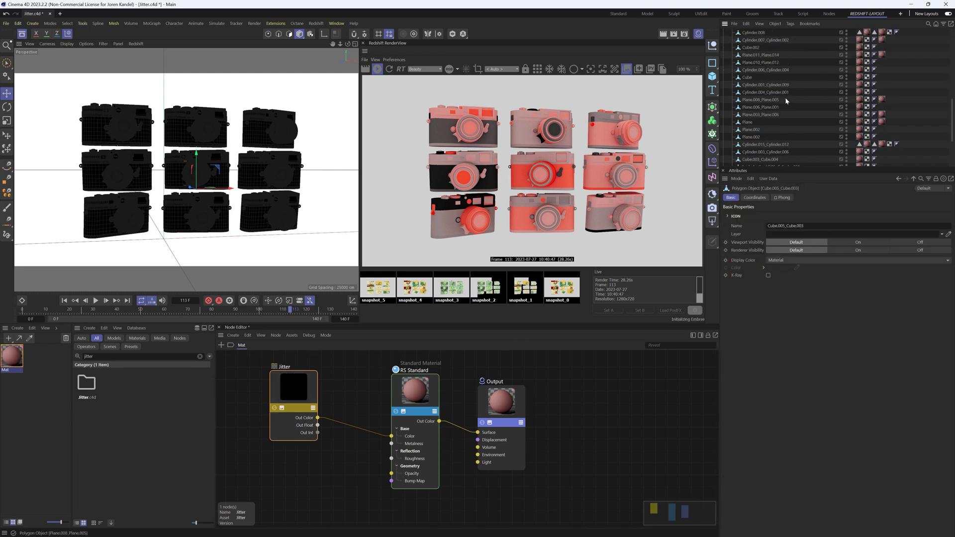
# Step: Add Redshift Object tags to all the selected camera part objects
pyautogui.keyDown('shift'); pyautogui.click(762, 140); pyautogui.keyUp('shift')
pyautogui.rightClick(775, 142)
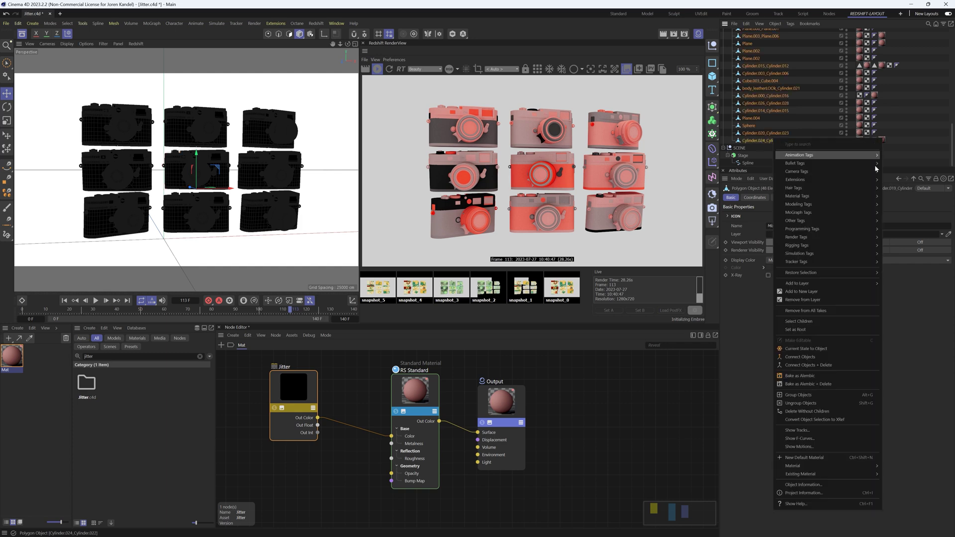
pyautogui.moveTo(812, 237)
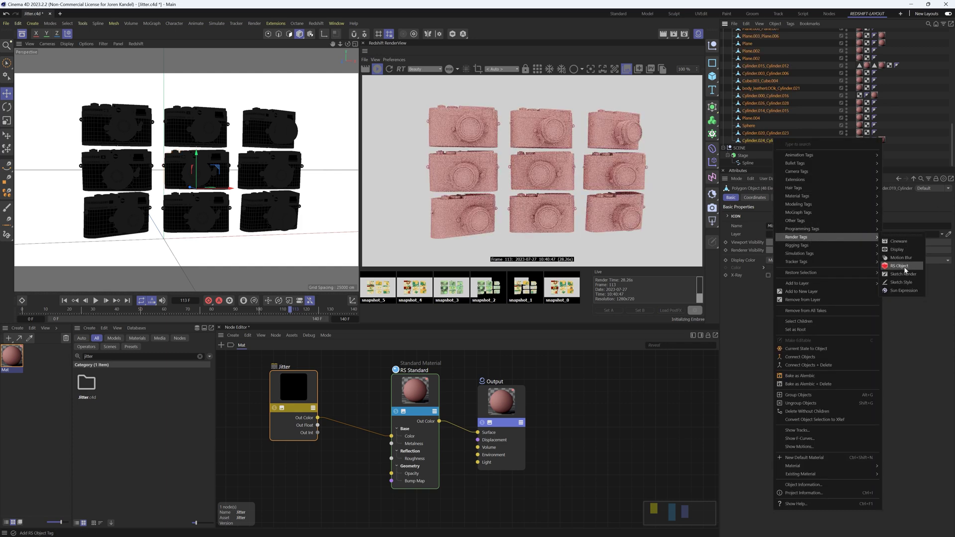
pyautogui.click(896, 249)
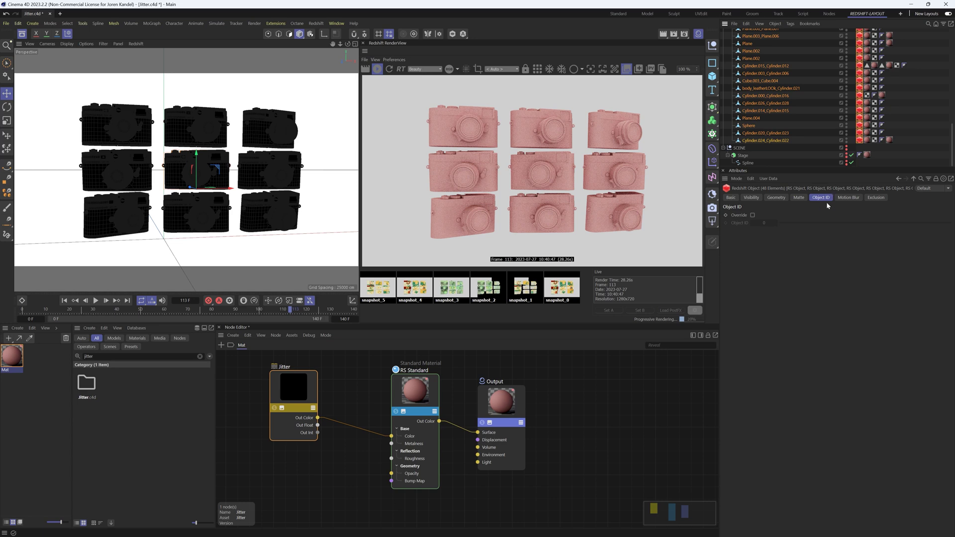
# Step: Enable Object ID Override on the tags, set IDs 1 and 0, then deselect them
pyautogui.click(753, 216)
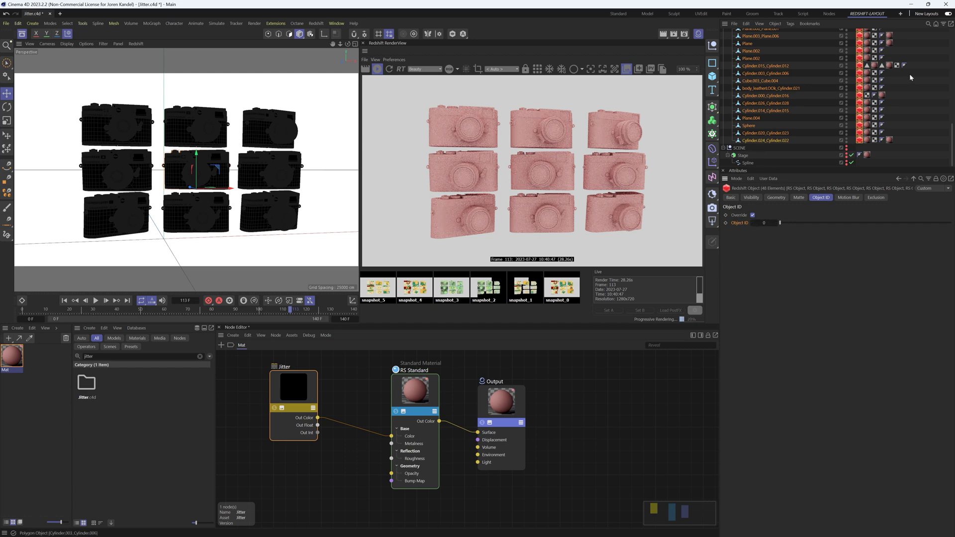
pyautogui.click(859, 73)
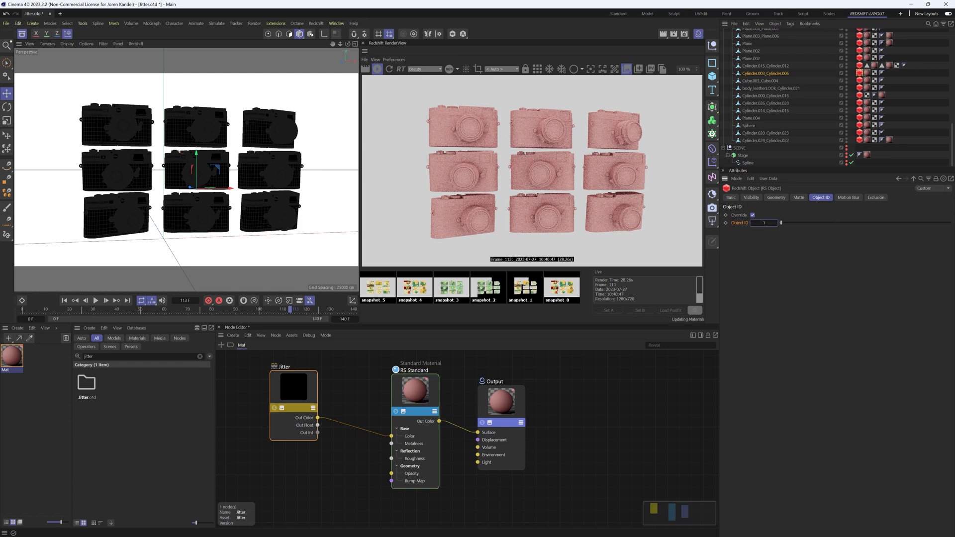
pyautogui.write('1')
pyautogui.press('Return')
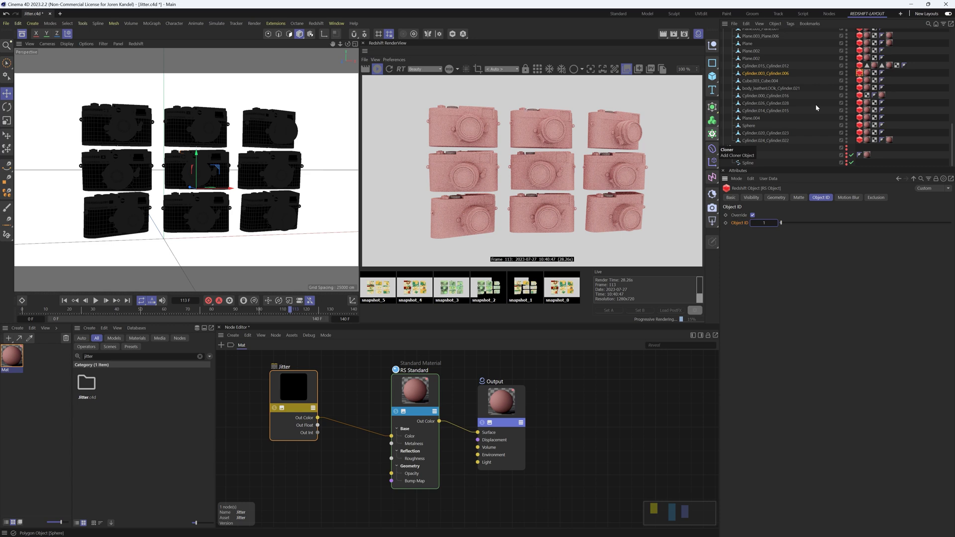
pyautogui.scroll(4, 816, 108)
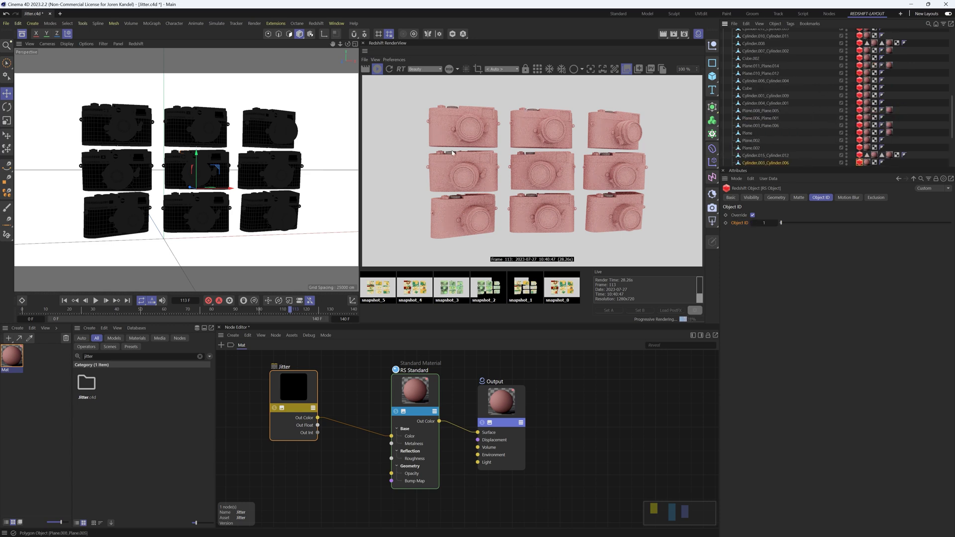
pyautogui.click(860, 140)
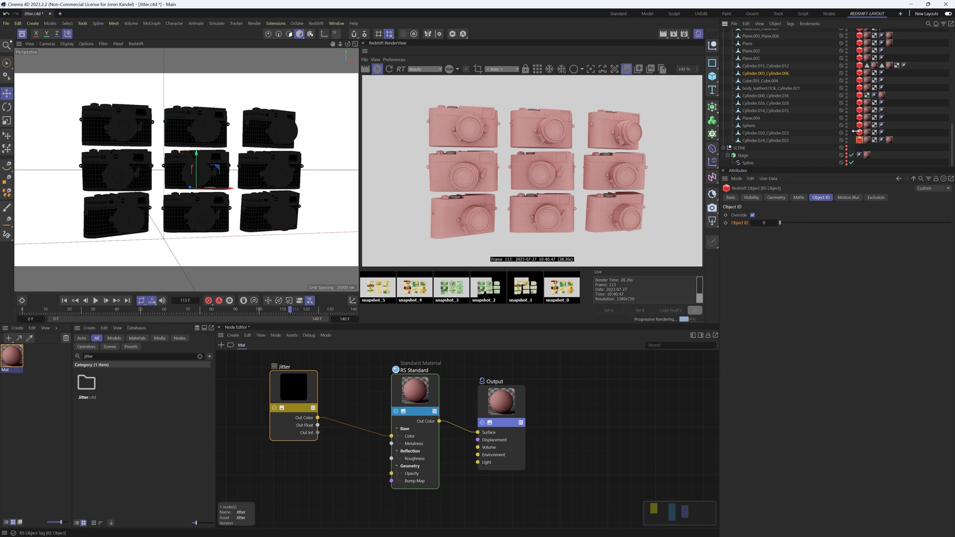
pyautogui.scroll(6, 861, 124)
pyautogui.scroll(8, 860, 121)
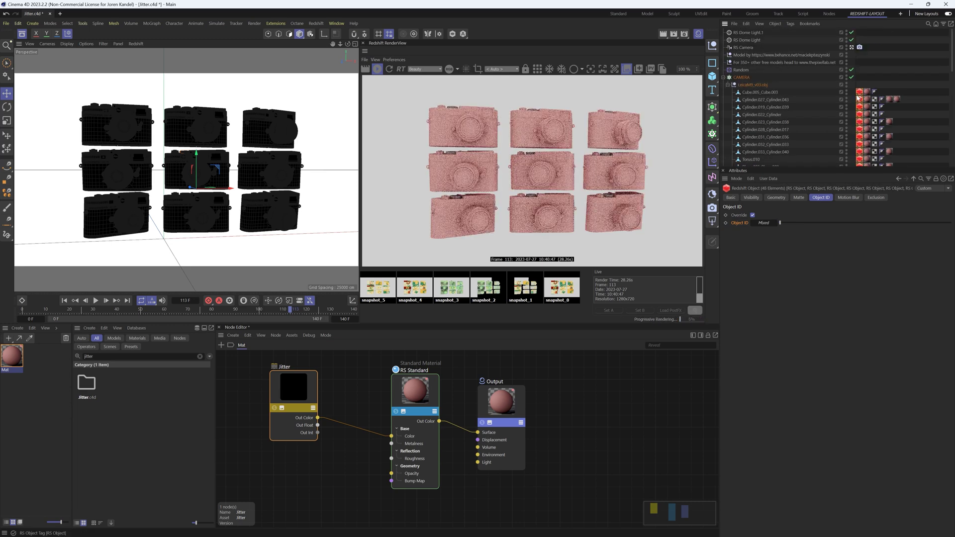
pyautogui.click(452, 334)
# Step: Set Jitter to Name ID with Value Variation Min 0.136 and Hue Variation Min 154.08
pyautogui.click(306, 383)
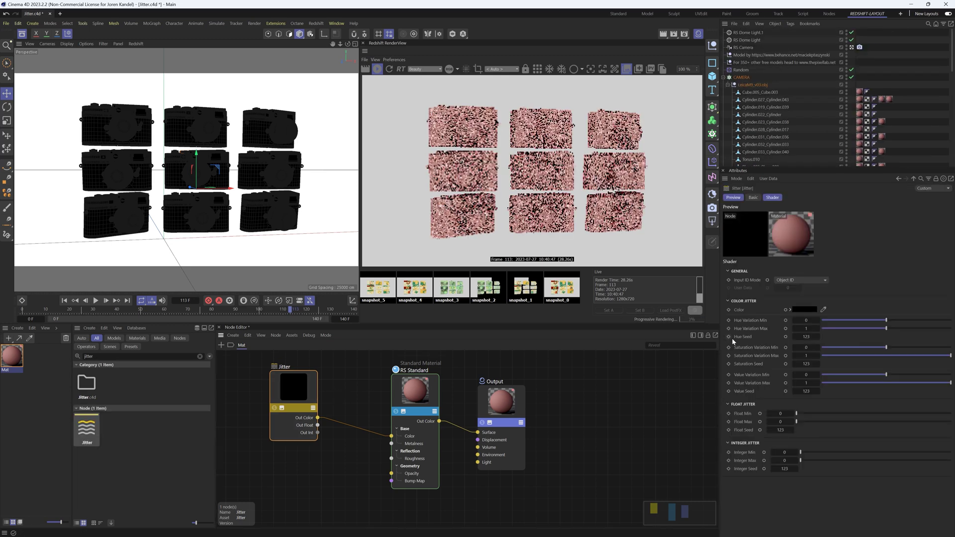
pyautogui.click(801, 280)
pyautogui.click(796, 294)
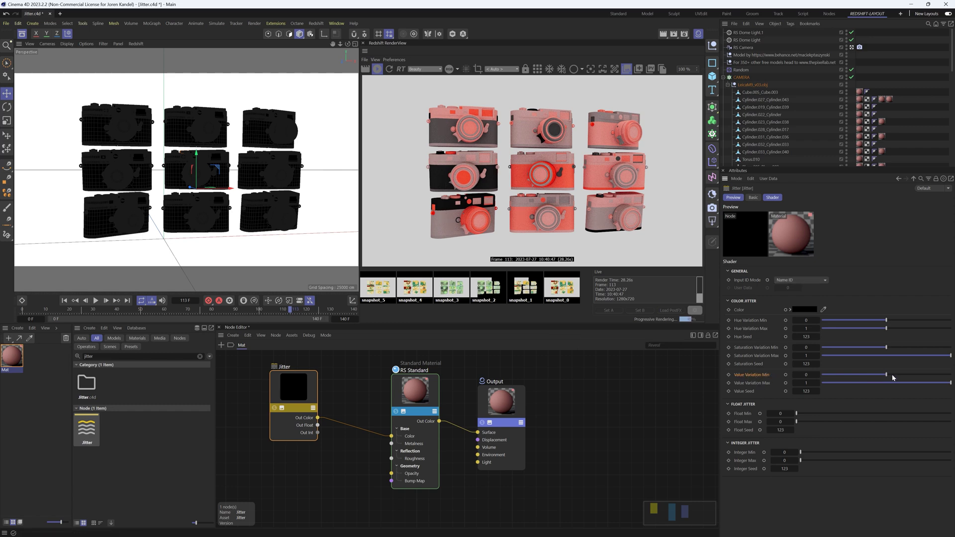
pyautogui.moveTo(893, 377); pyautogui.dragTo(895, 377)
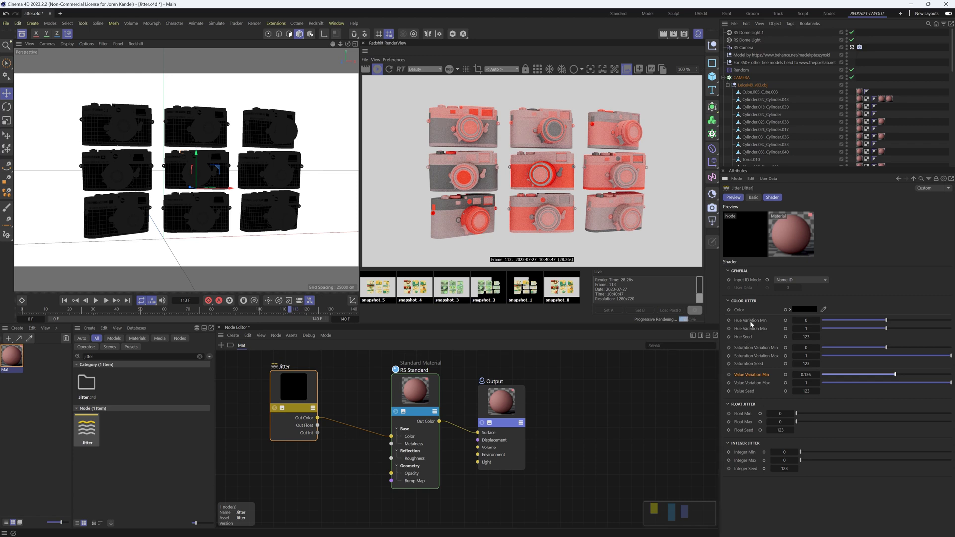
pyautogui.moveTo(892, 324); pyautogui.dragTo(925, 322)
# Step: Sweep the Jitter Hue Variation range and settle on Min 210.24, Max 129.6 for teal-blue tones
pyautogui.click(871, 320)
pyautogui.moveTo(888, 327); pyautogui.dragTo(913, 328)
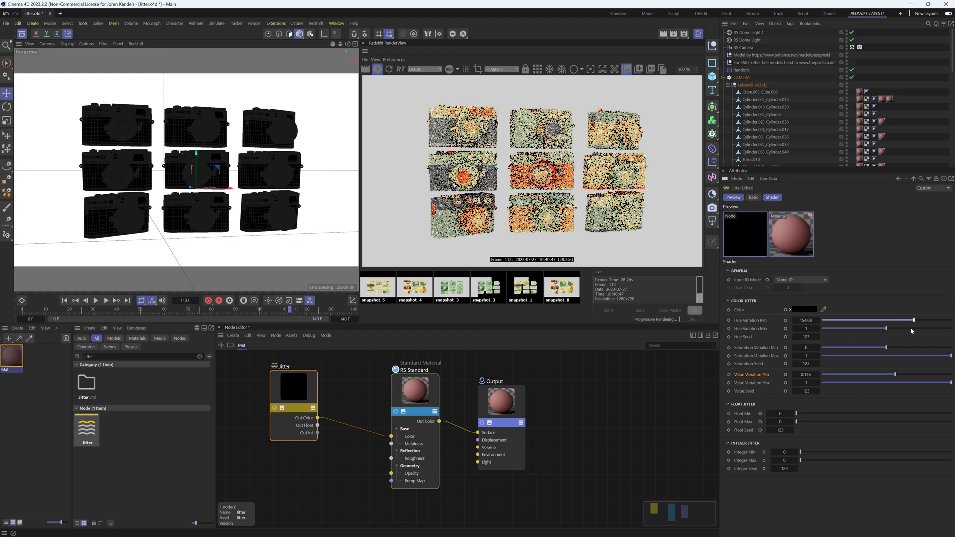
pyautogui.click(914, 320)
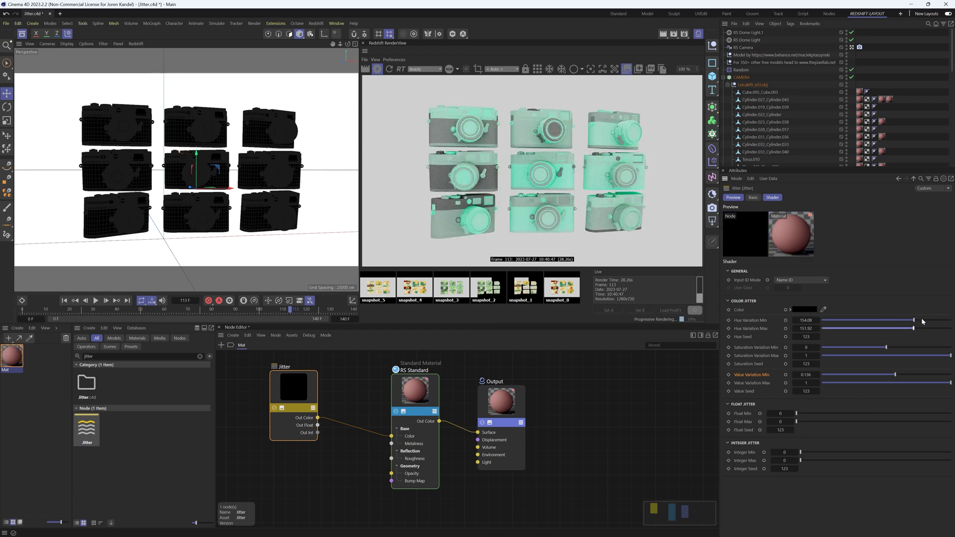
pyautogui.click(928, 320)
pyautogui.click(928, 329)
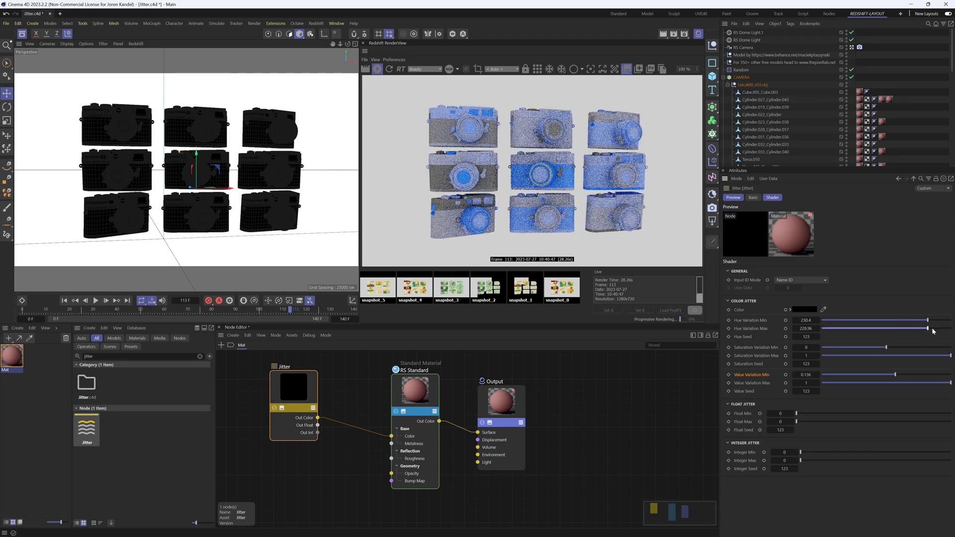
pyautogui.click(883, 321)
pyautogui.click(884, 328)
pyautogui.click(850, 320)
pyautogui.click(850, 328)
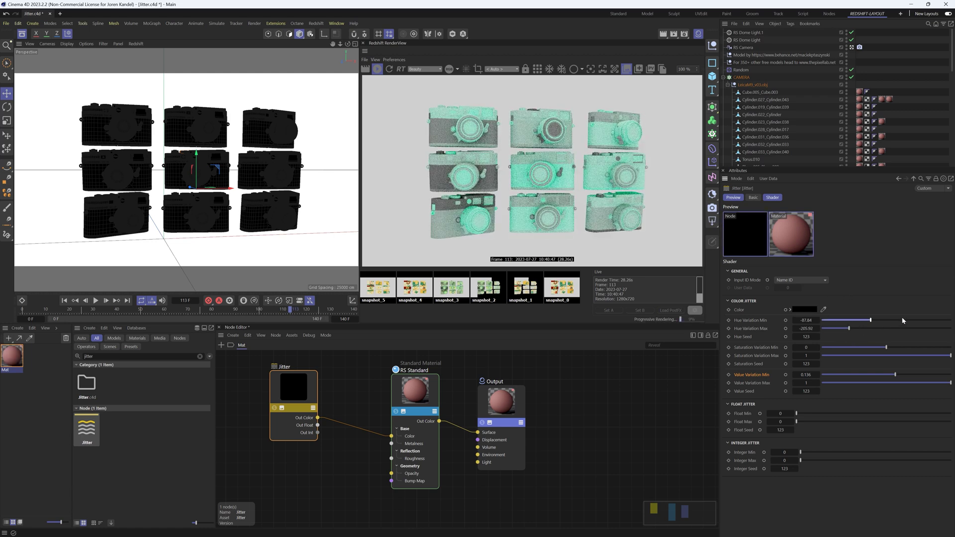
pyautogui.click(923, 320)
pyautogui.click(924, 321)
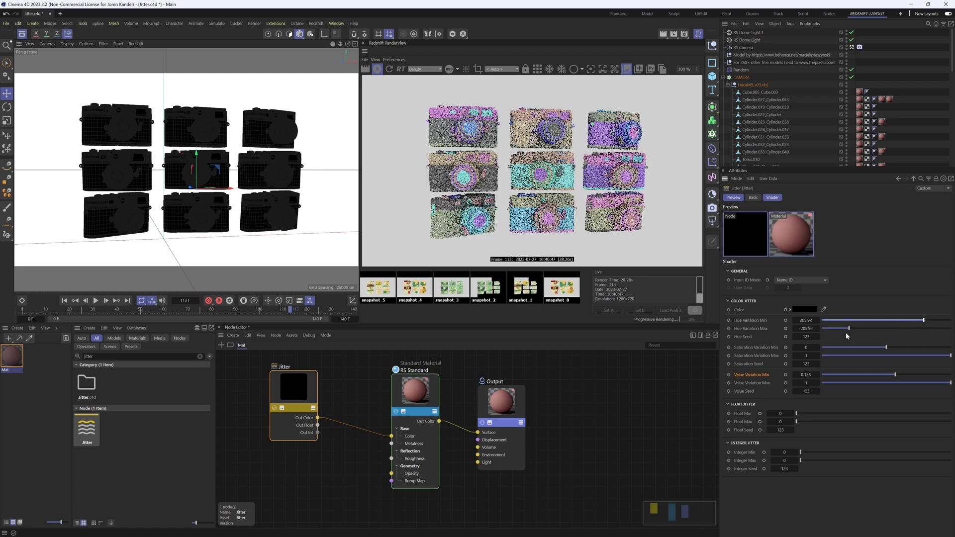
# Step: Raise the Jitter Hue Seed to 125
pyautogui.click(818, 337)
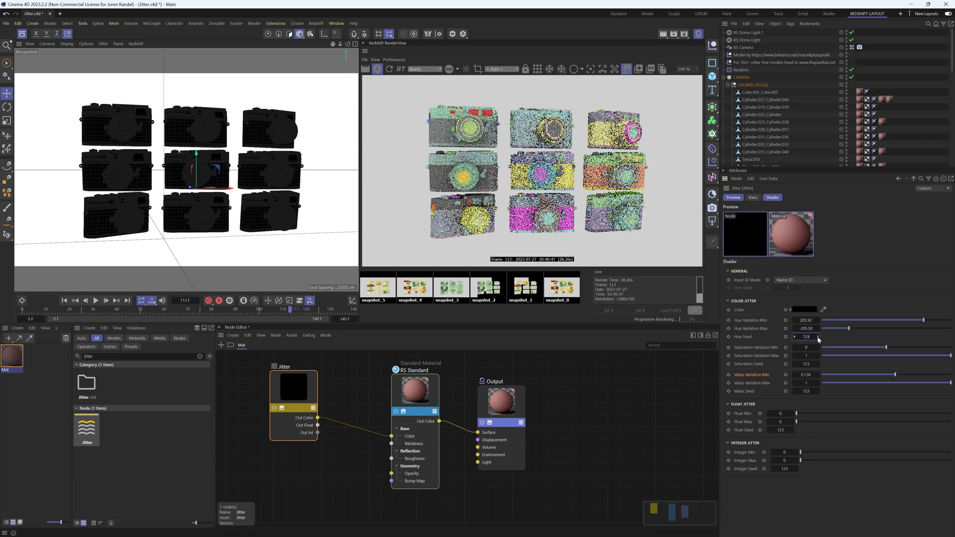
pyautogui.click(818, 338)
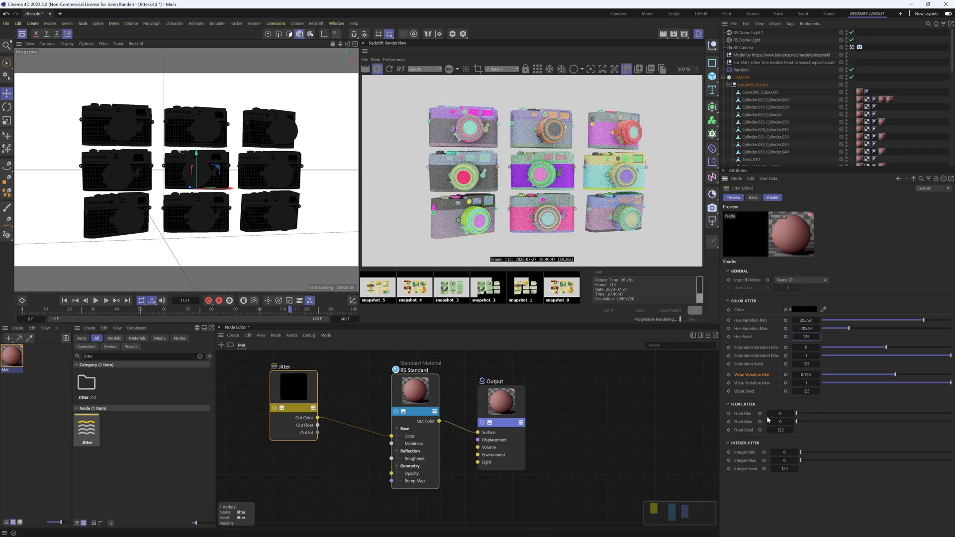
pyautogui.click(749, 358)
# Step: Set Saturation Variation to 0.492–0.906 and snapshot the teal-blue render in RenderView
pyautogui.moveTo(896, 350); pyautogui.dragTo(843, 349)
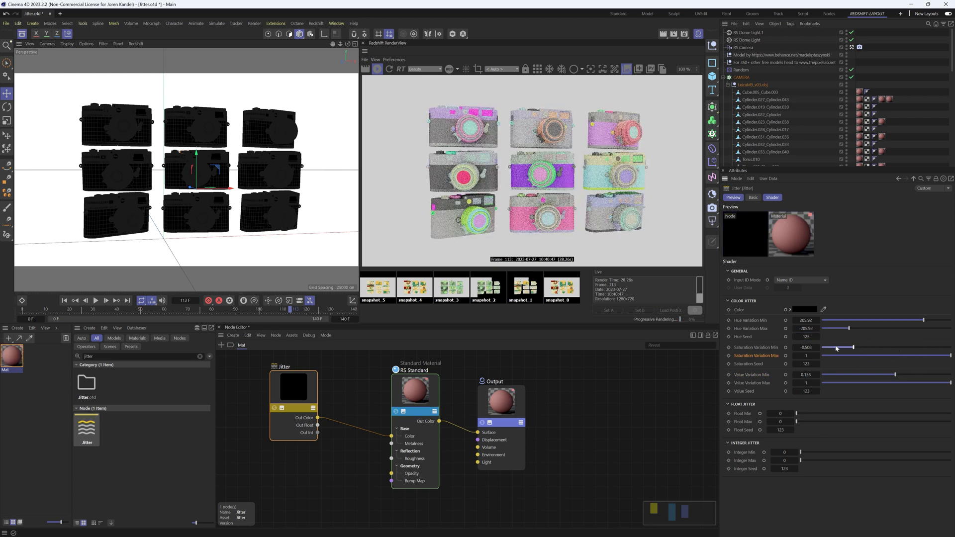
pyautogui.click(936, 349)
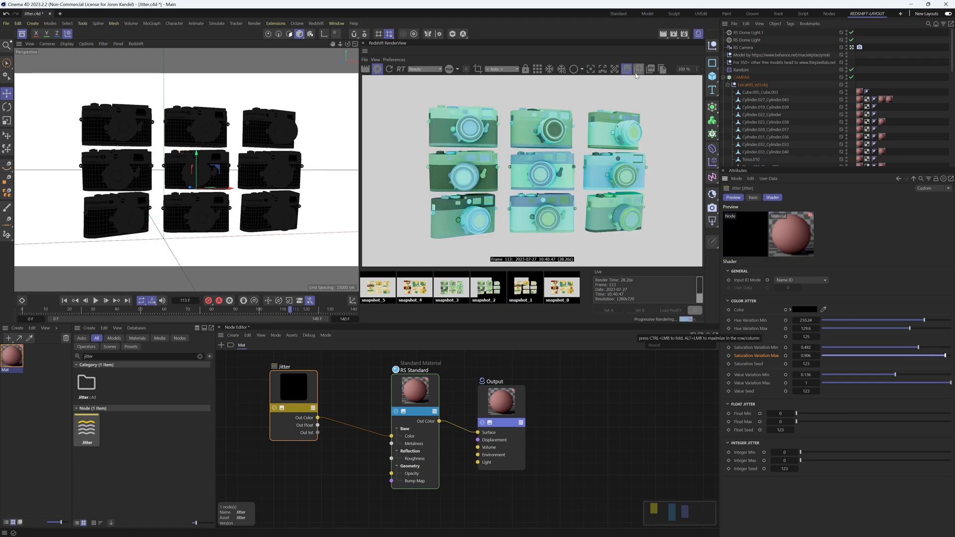
pyautogui.click(639, 69)
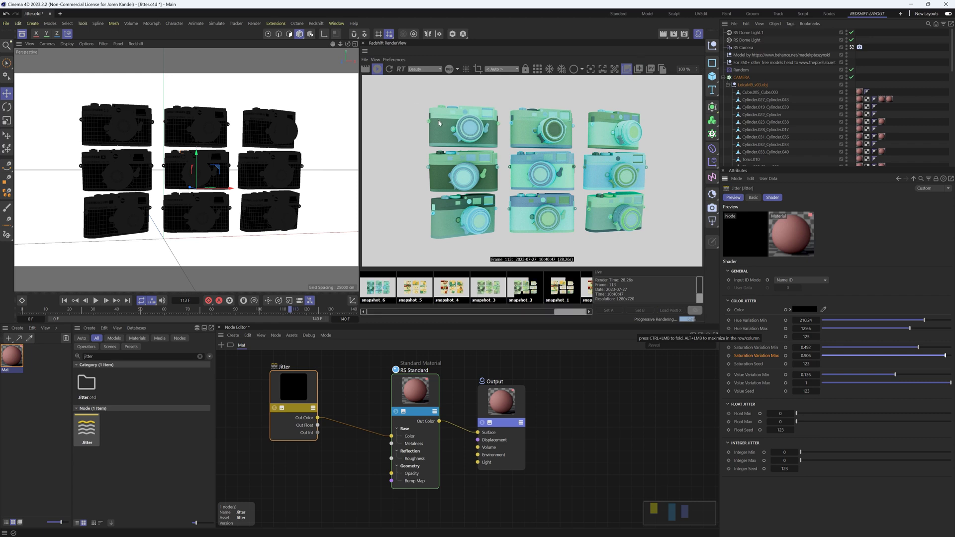
# Step: Stop the IPR, render a fresh frame, and compare it against earlier snapshots, ending on snapshot_7
pyautogui.click(377, 69)
pyautogui.click(365, 69)
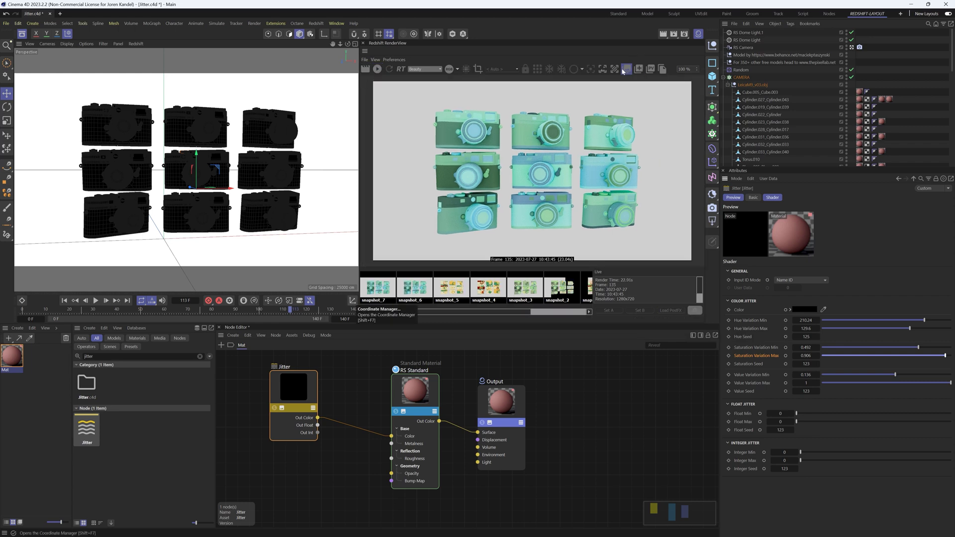
pyautogui.click(409, 288)
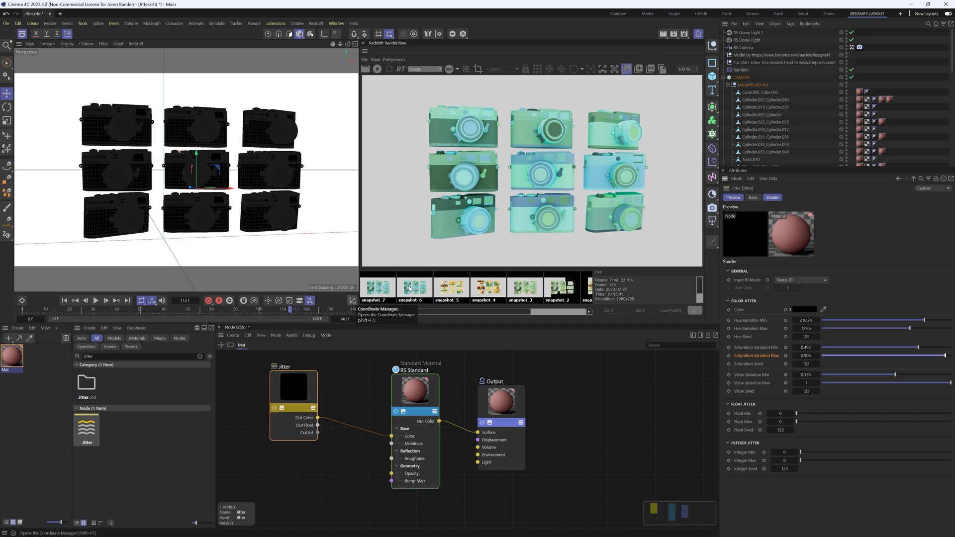
pyautogui.click(379, 293)
pyautogui.click(408, 293)
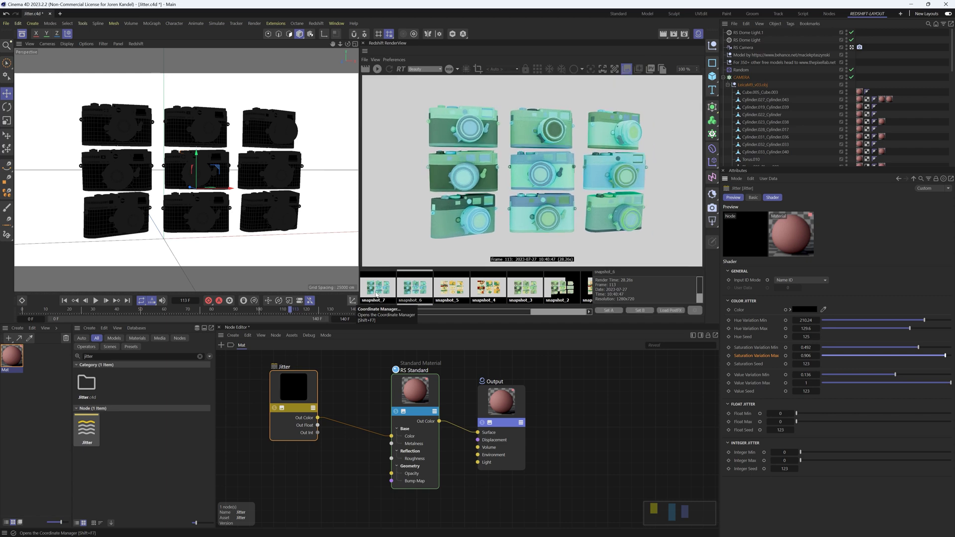
pyautogui.click(379, 293)
pyautogui.click(407, 293)
pyautogui.click(379, 292)
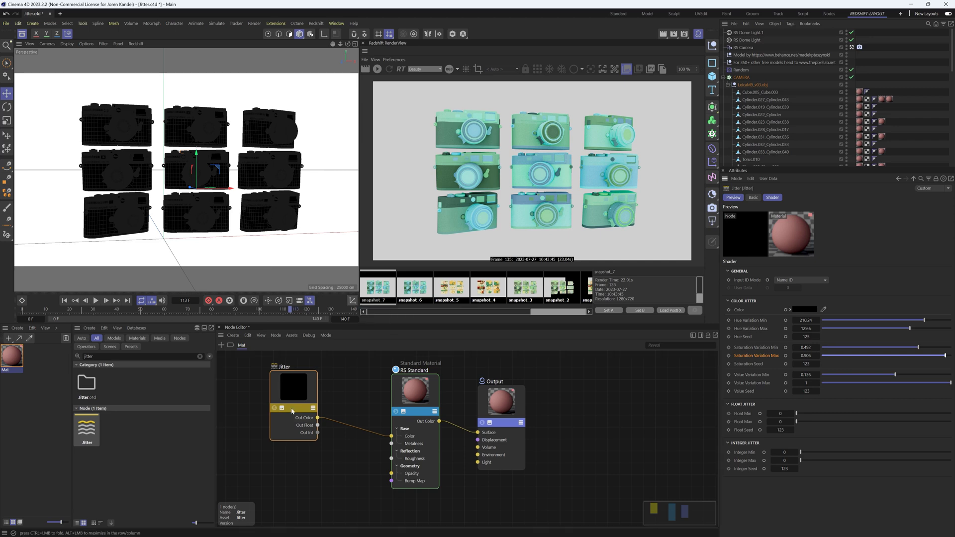
# Step: Reselect the Jitter node, hide the snapshot strip to enlarge the render, and nudge the node right
pyautogui.click(340, 388)
pyautogui.click(284, 378)
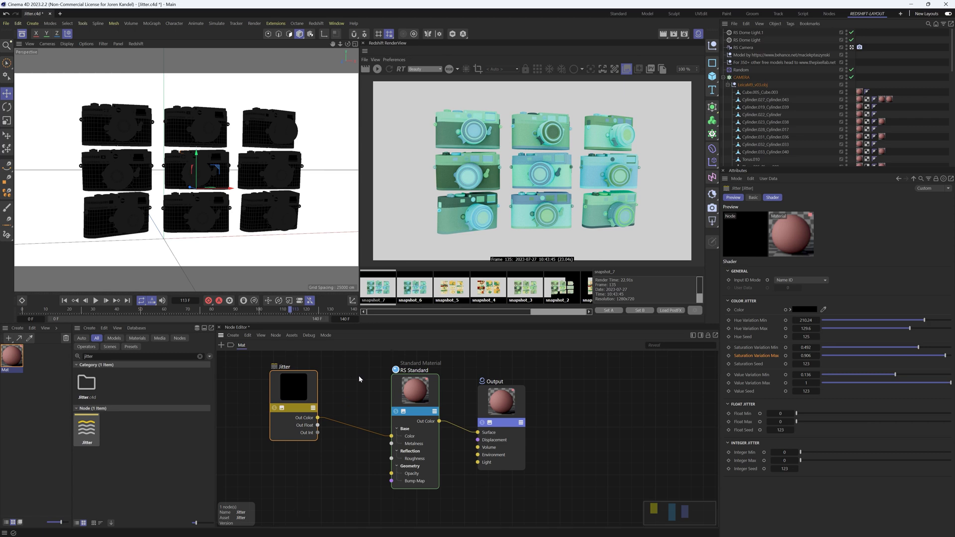
pyautogui.click(627, 70)
pyautogui.moveTo(292, 388); pyautogui.dragTo(307, 382)
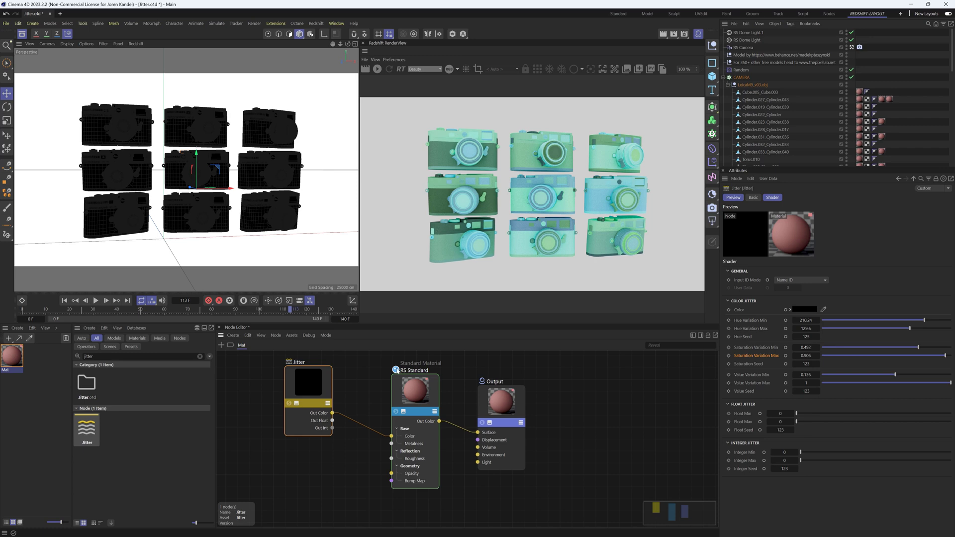
pyautogui.click(379, 366)
pyautogui.click(319, 391)
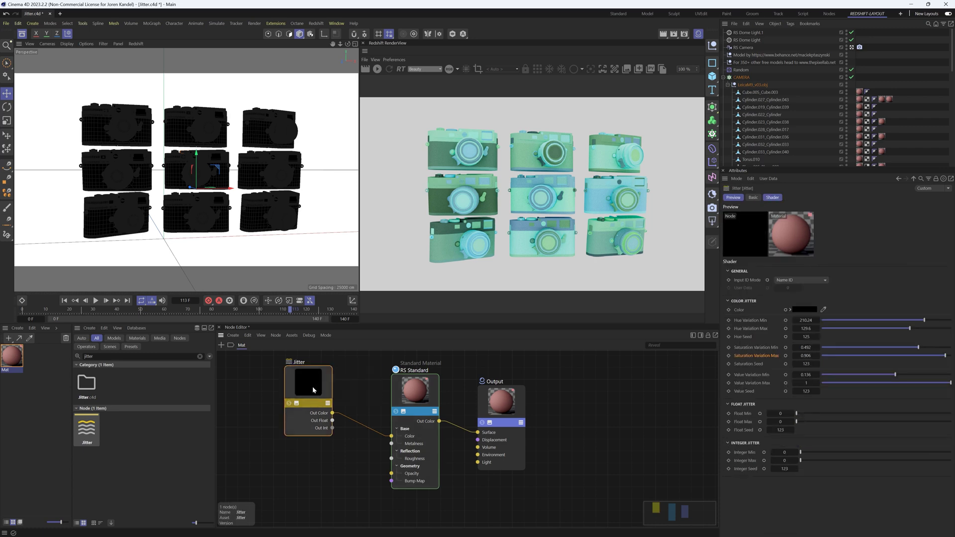